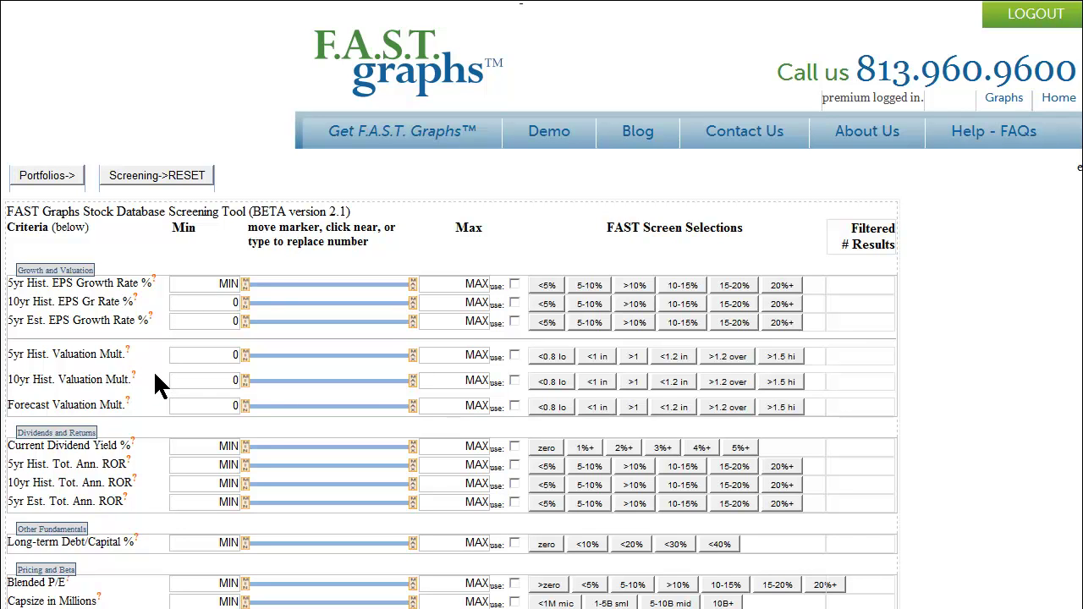
click(546, 380)
click(198, 505)
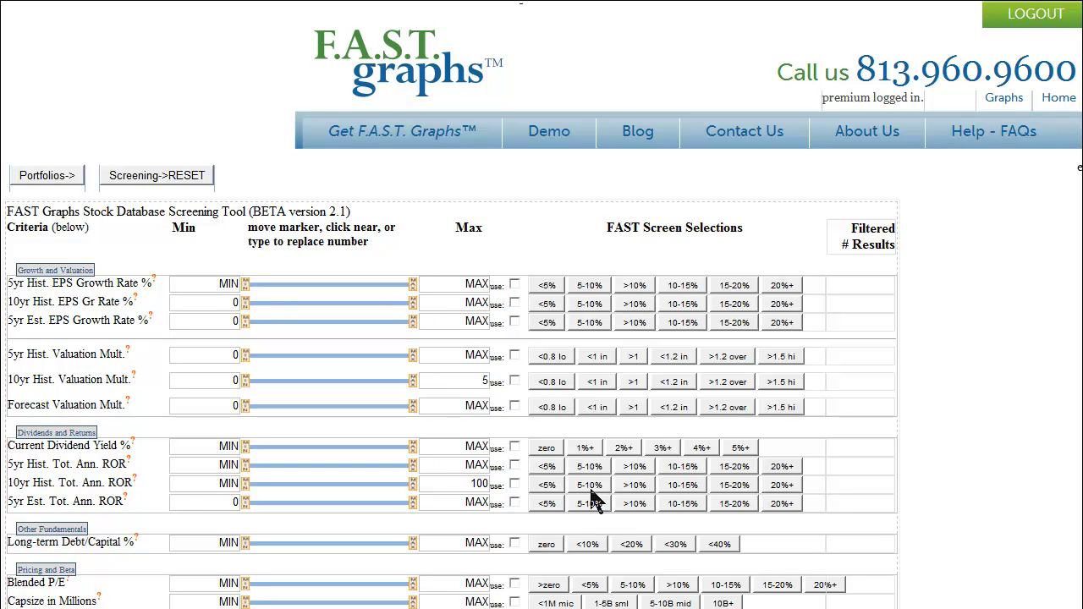
click(406, 543)
click(407, 504)
double_click(478, 446)
text(15)
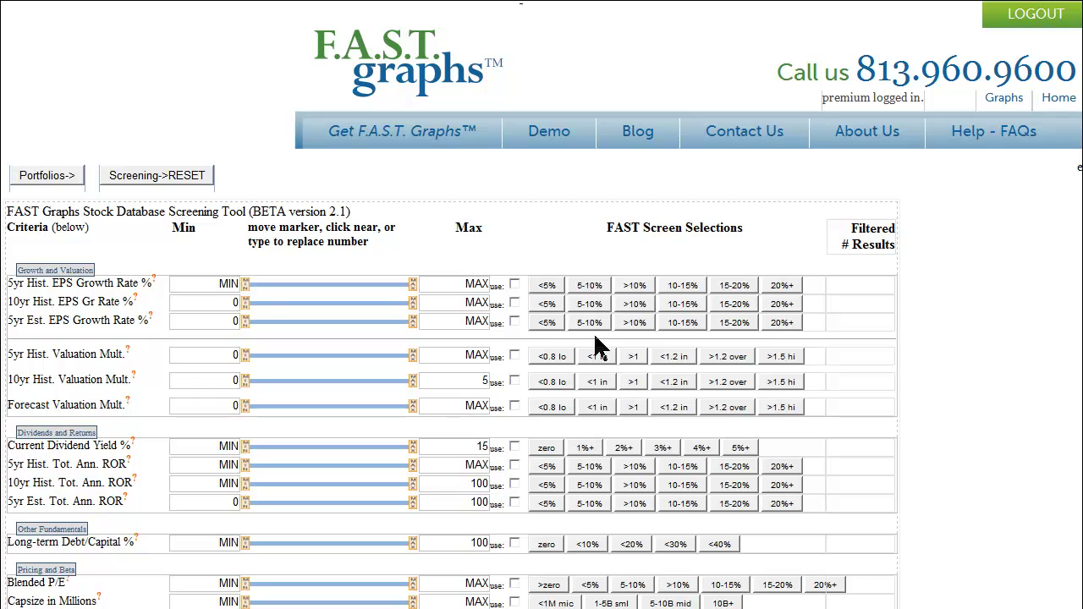
- Filter for stocks whose 5-year and 10-year historical EPS growth rates are both above 10%
click(631, 287)
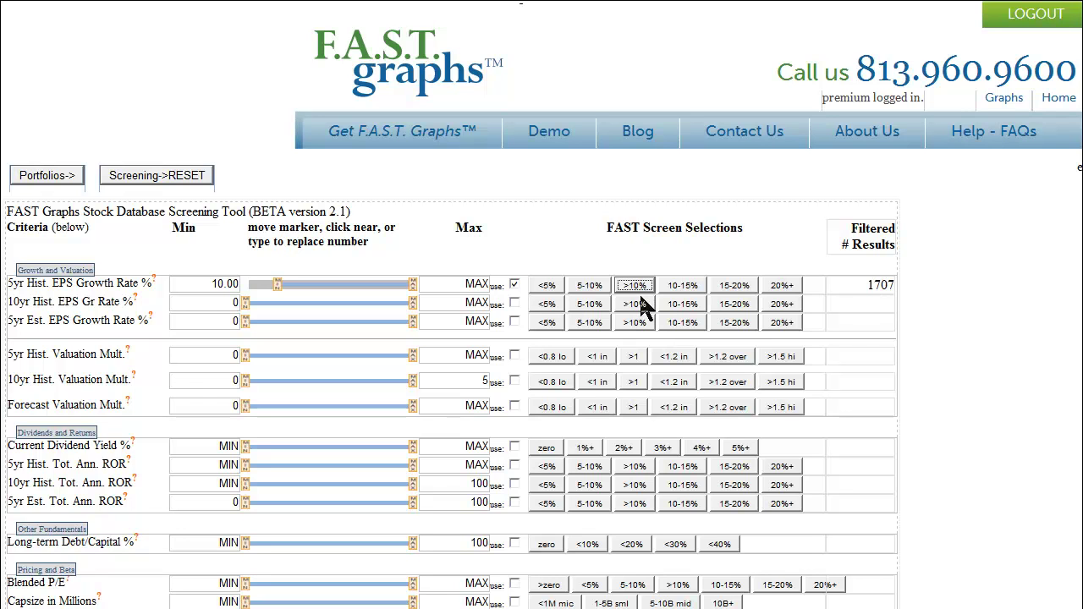
click(478, 355)
text(5)
click(634, 306)
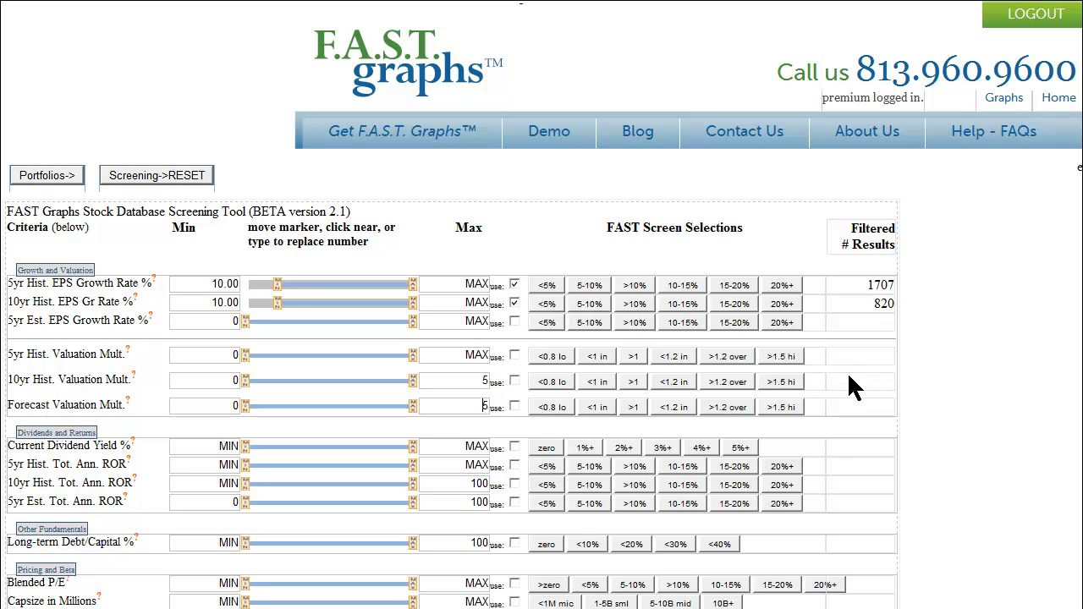
scroll(863, 373, down, 3)
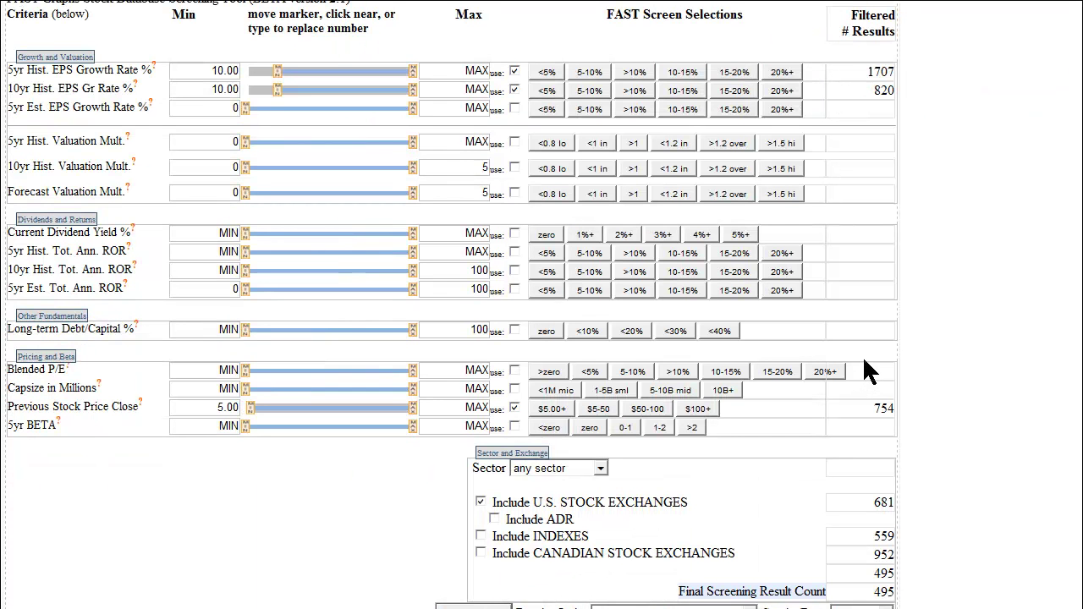
scroll(834, 406, up, 3)
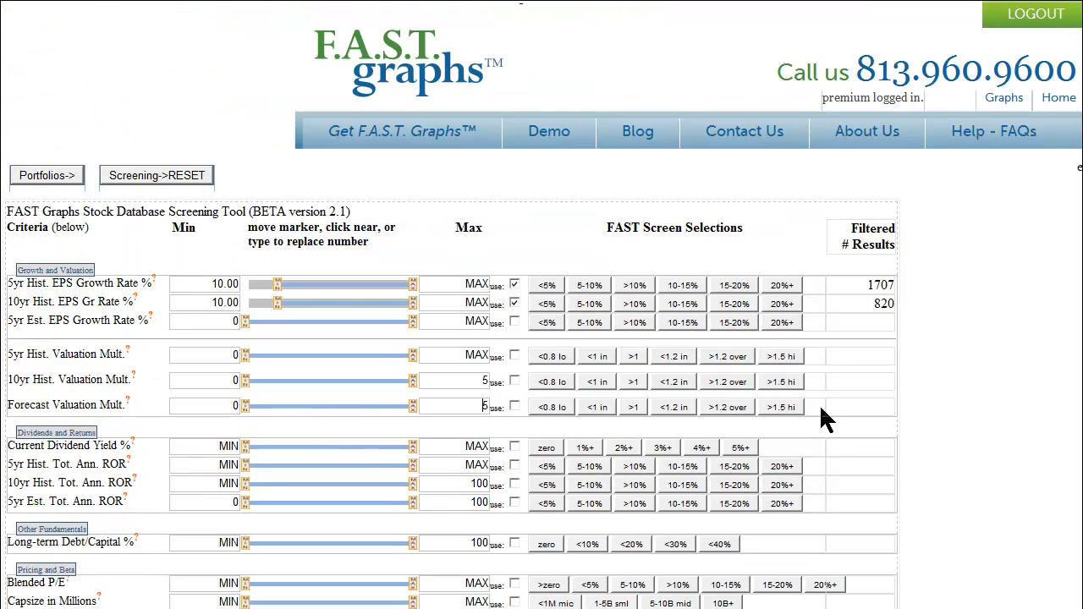
- Add a current dividend yield filter of 2% or more to the screen
click(621, 448)
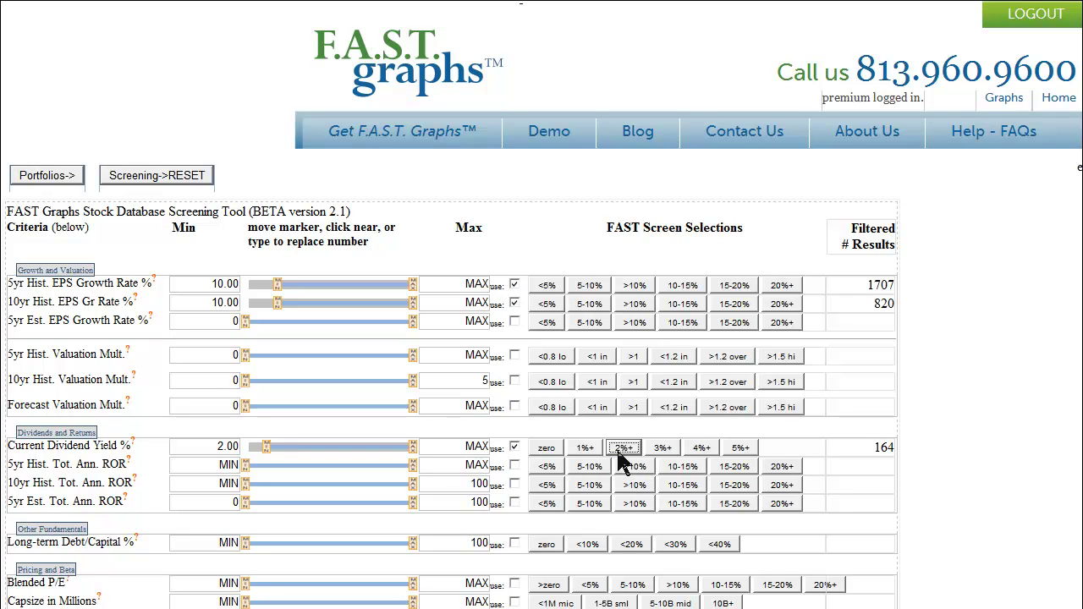
scroll(541, 339, down, 3)
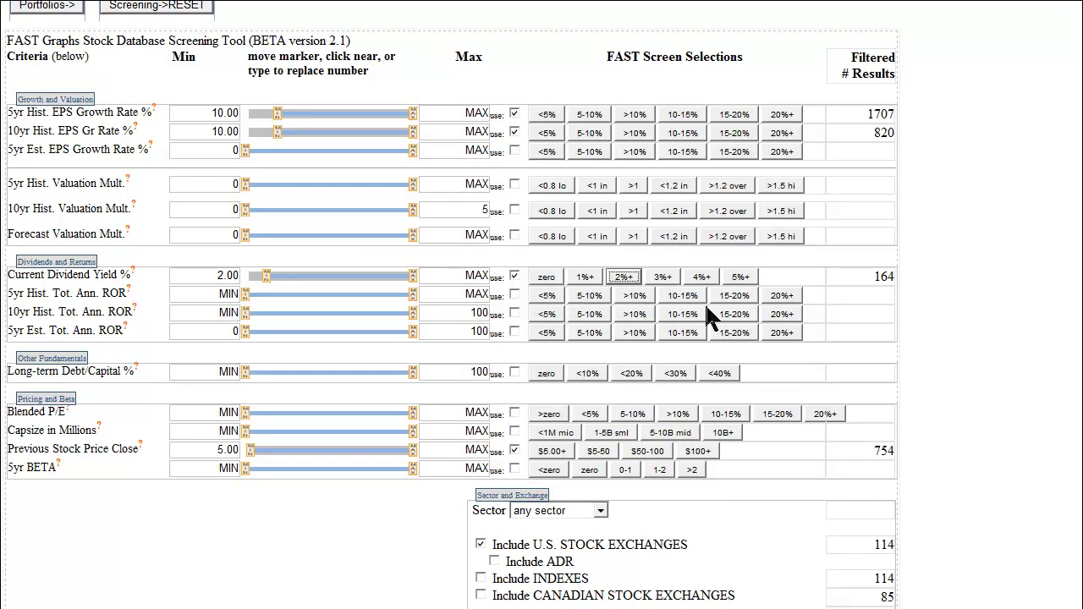
click(831, 238)
scroll(452, 304, down, 1)
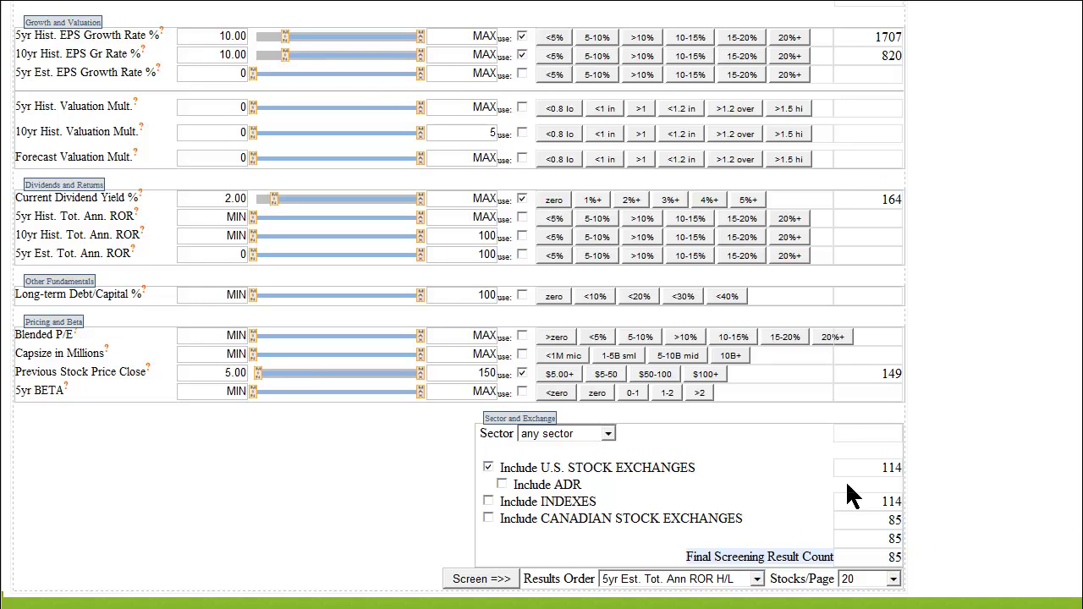
- Set the results to 100 stocks per page and run the screen
click(892, 578)
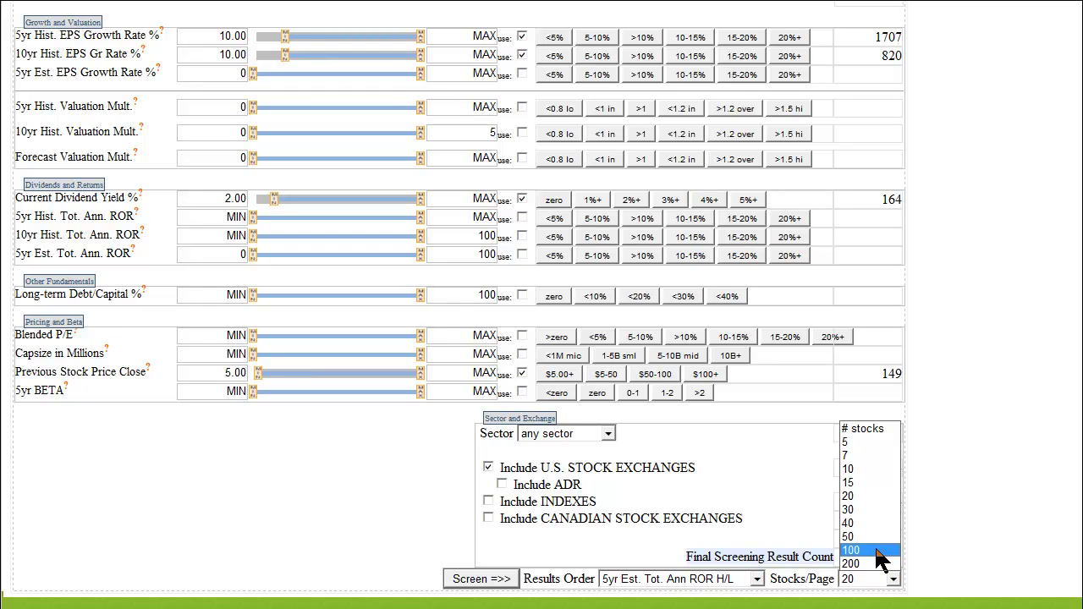
click(877, 551)
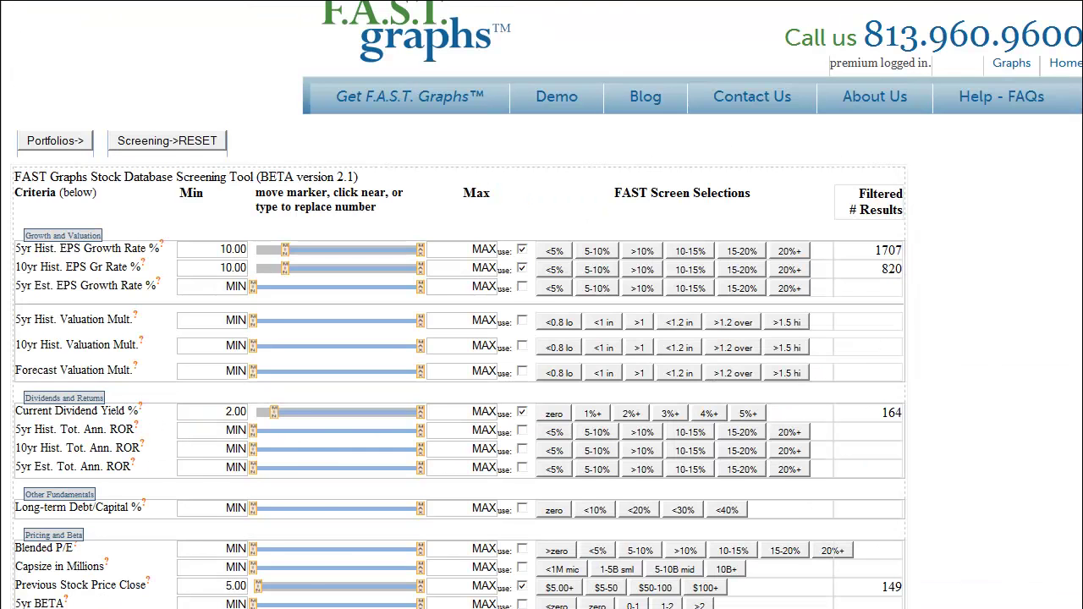
scroll(541, 305, down, 15)
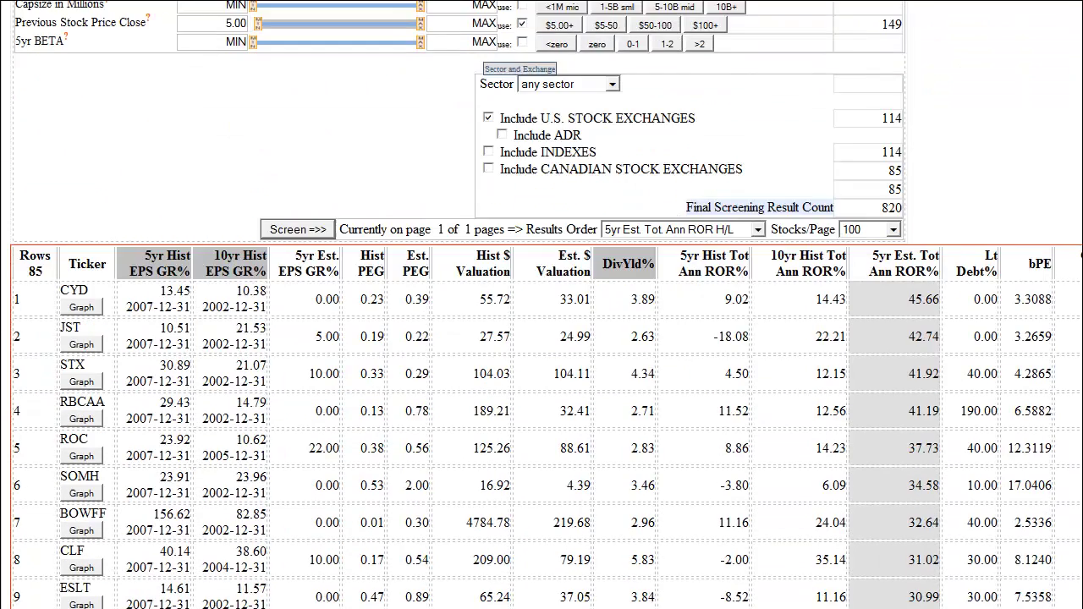
- Copy the complete ticker list beneath the screening results
scroll(541, 305, down, 10)
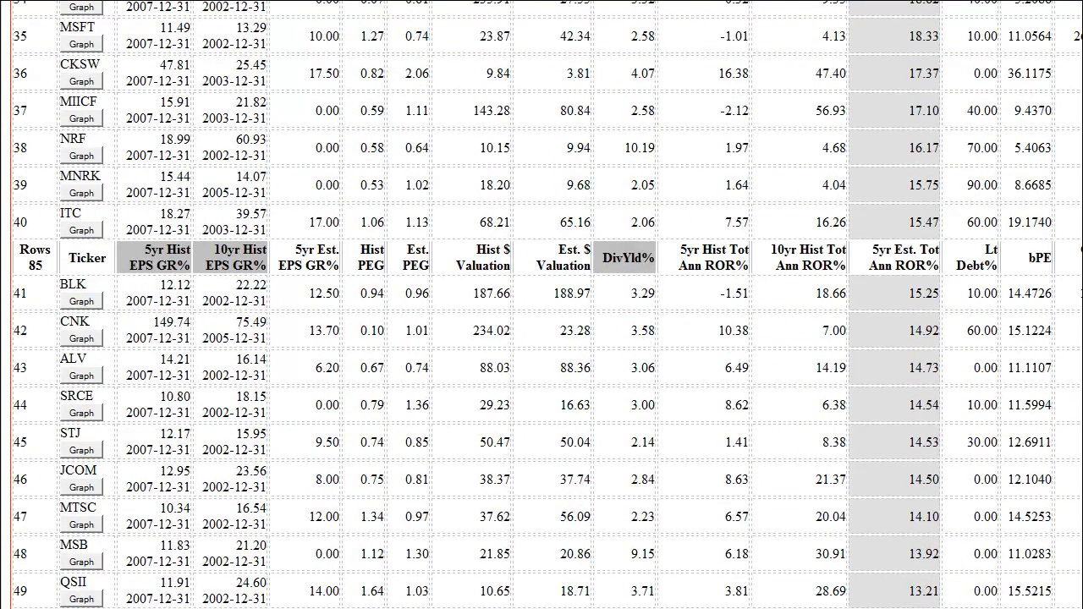
scroll(542, 305, down, 8)
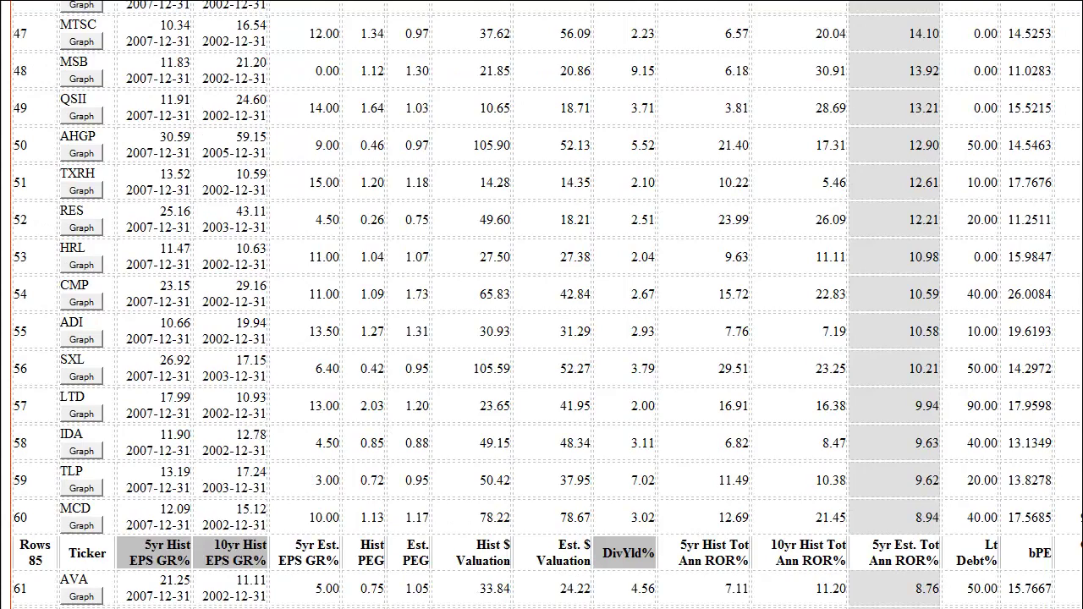
scroll(542, 304, down, 3)
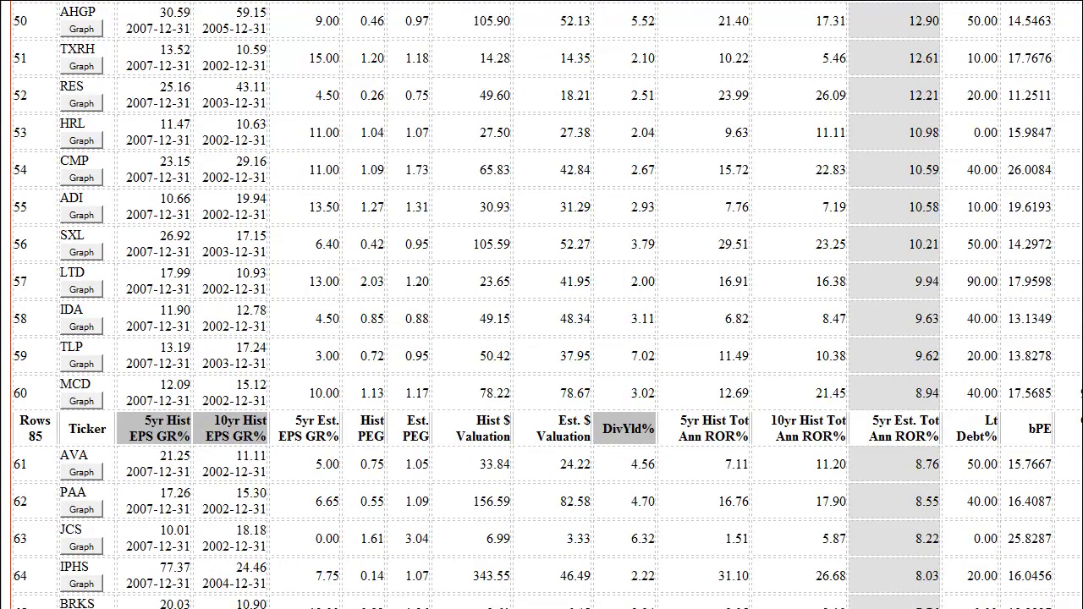
scroll(541, 304, down, 15)
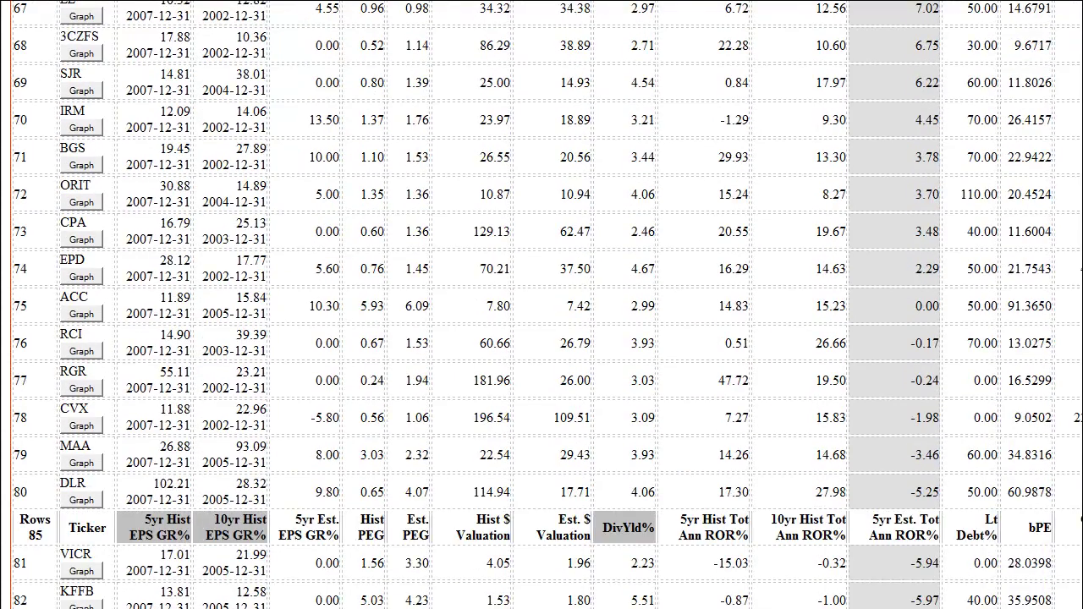
scroll(541, 305, down, 4)
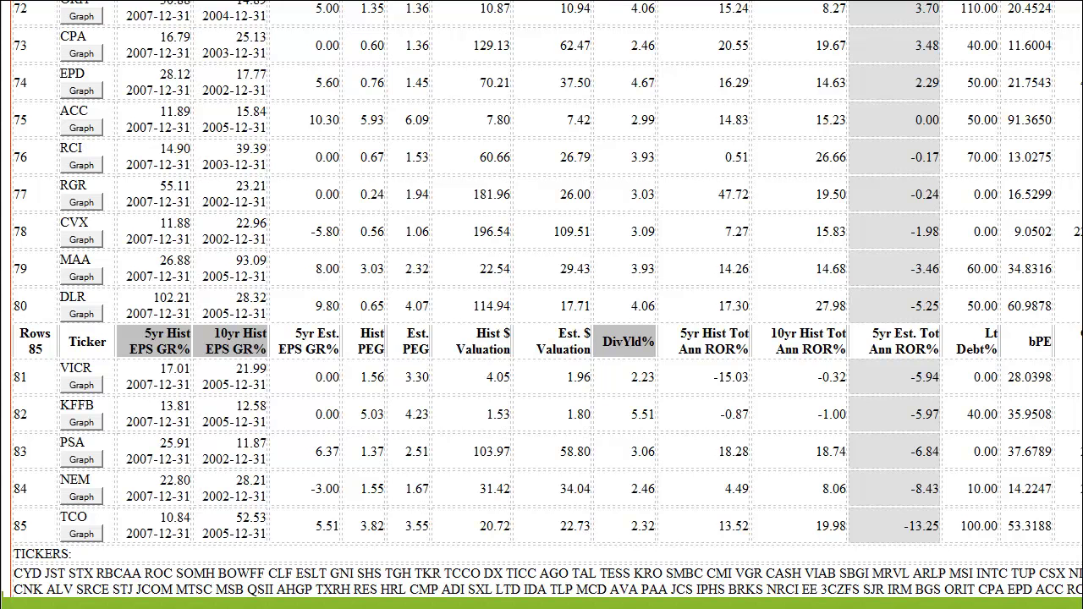
drag(1057, 582, 583, 563)
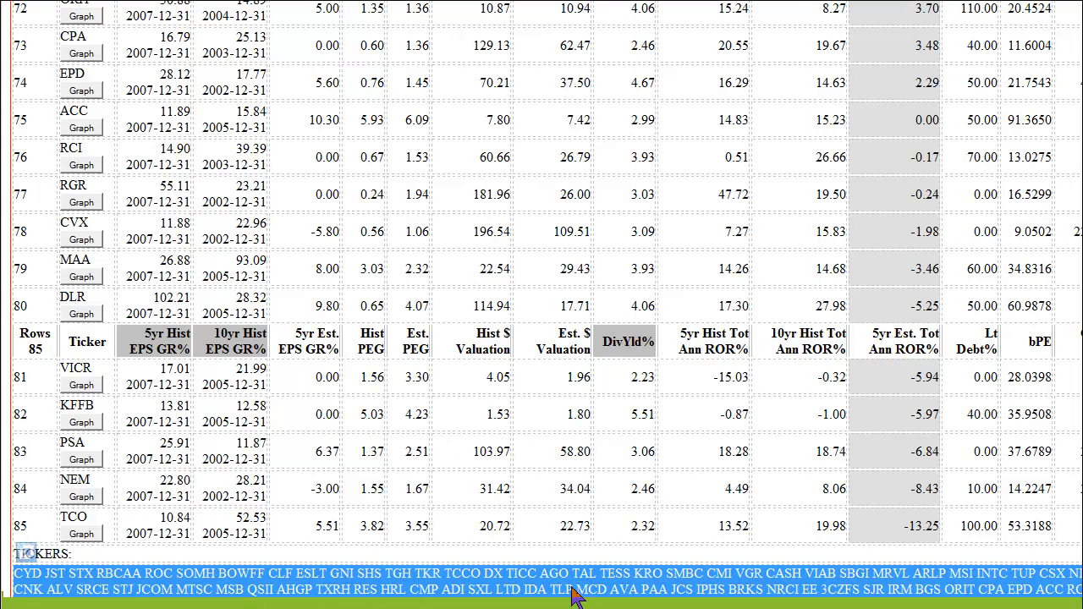
right_click(573, 590)
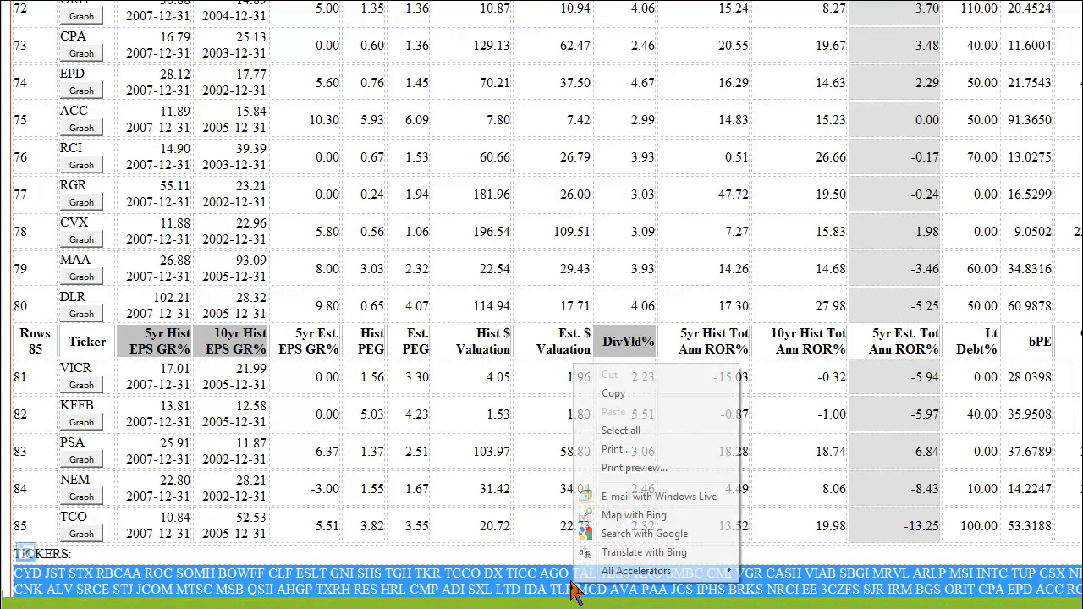
click(618, 394)
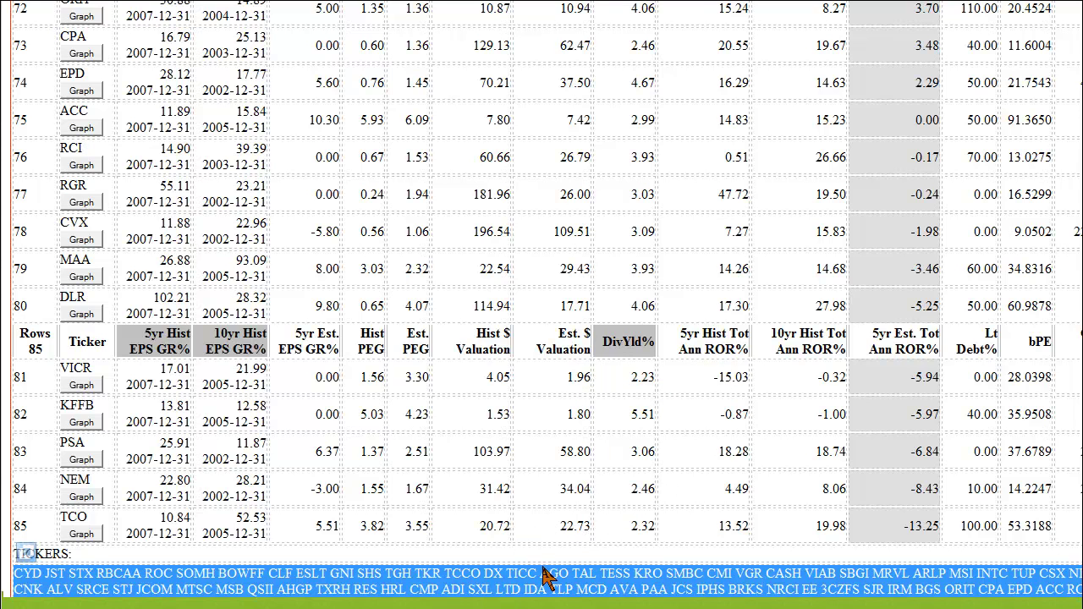
- Open the graph for INTC from its row in the screening results
scroll(474, 513, up, 15)
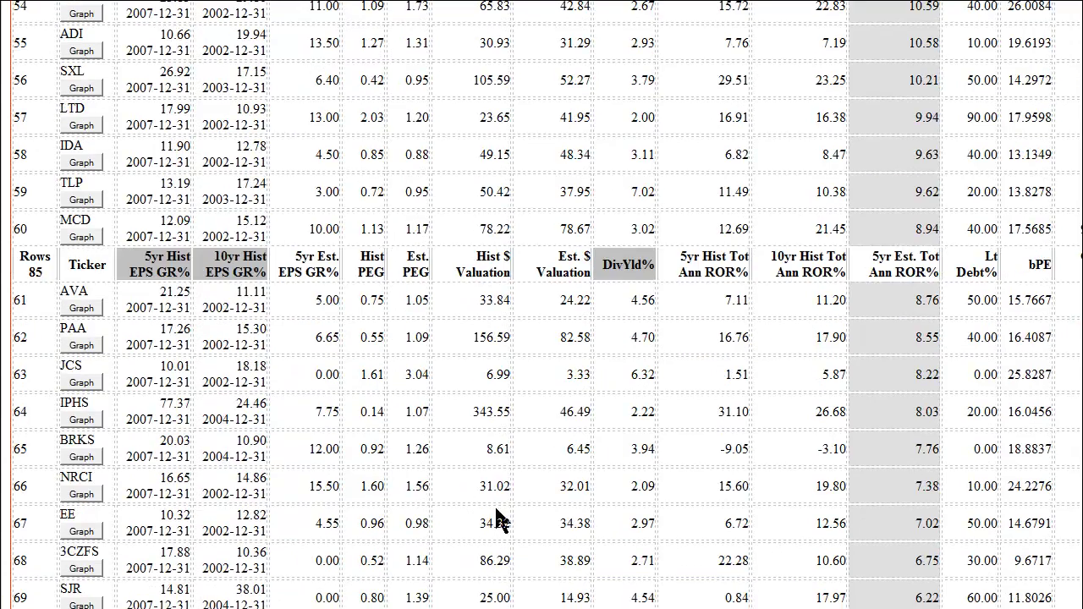
scroll(502, 517, up, 8)
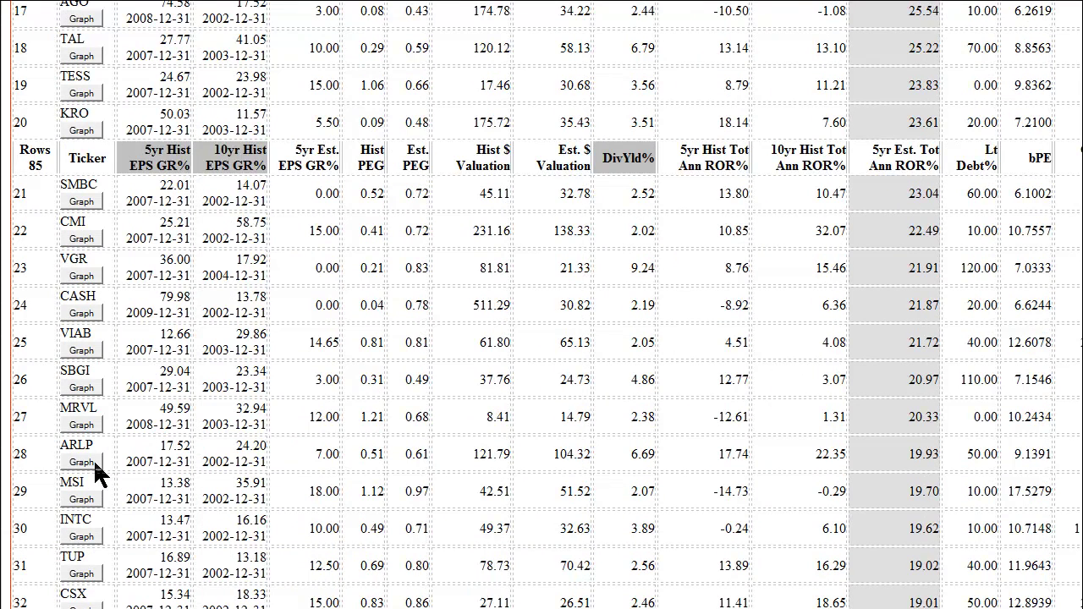
click(79, 536)
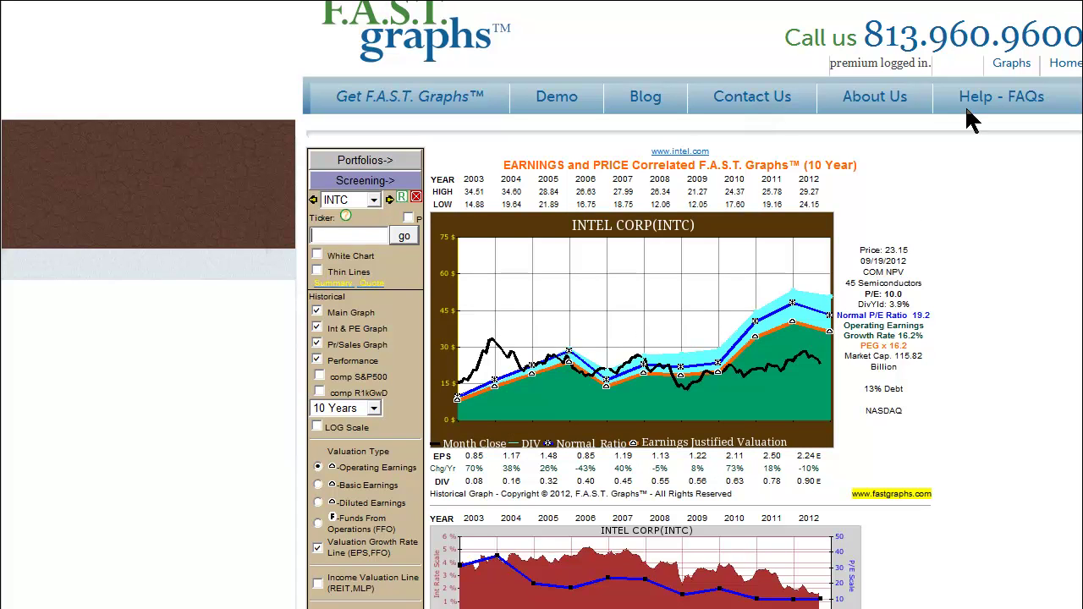
- Return to the stock screening tool with its criteria reset
click(365, 180)
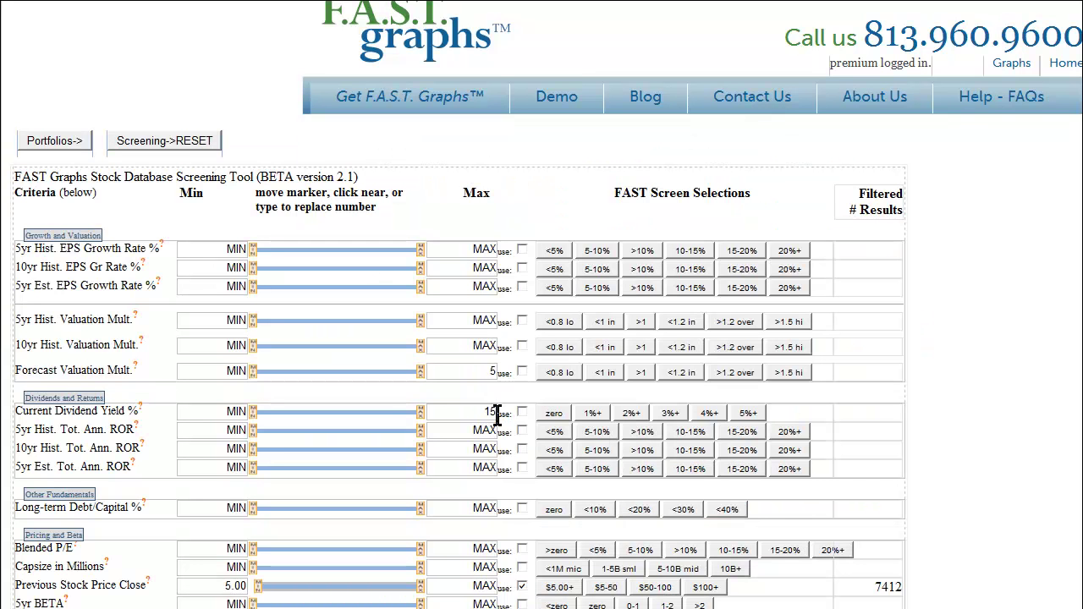
click(169, 148)
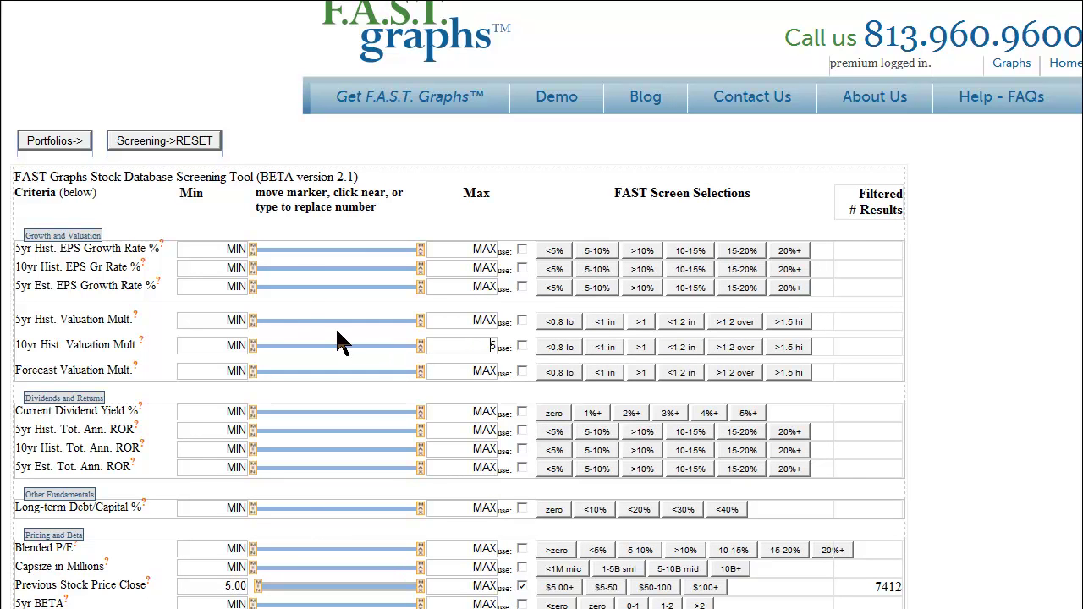
- Raise the minimum 5-year historical EPS growth rate to about 19.7% with its slider marker
click(253, 250)
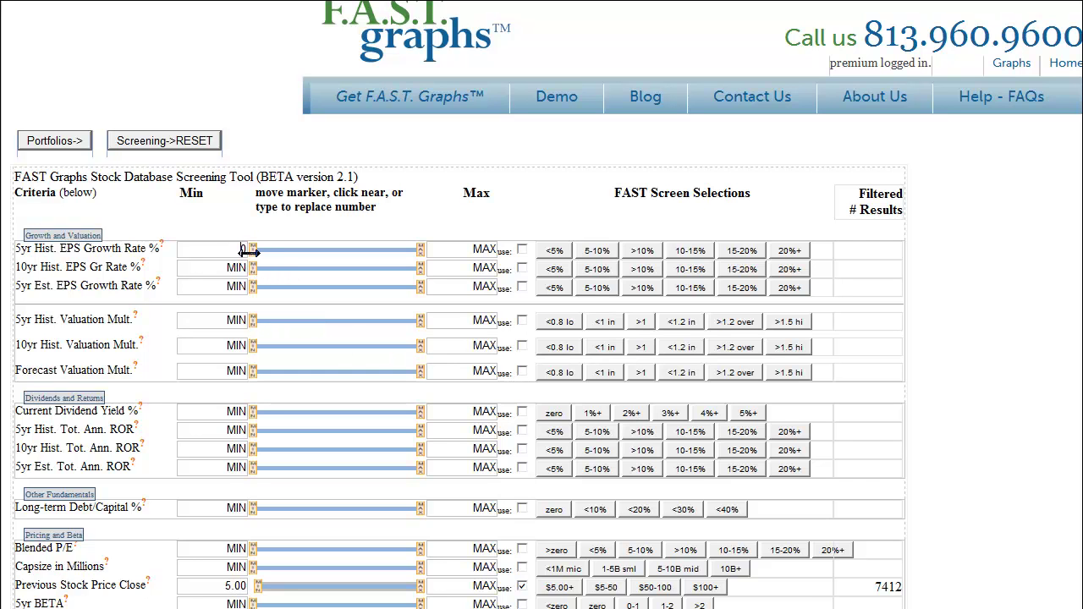
drag(253, 250, 317, 251)
click(222, 250)
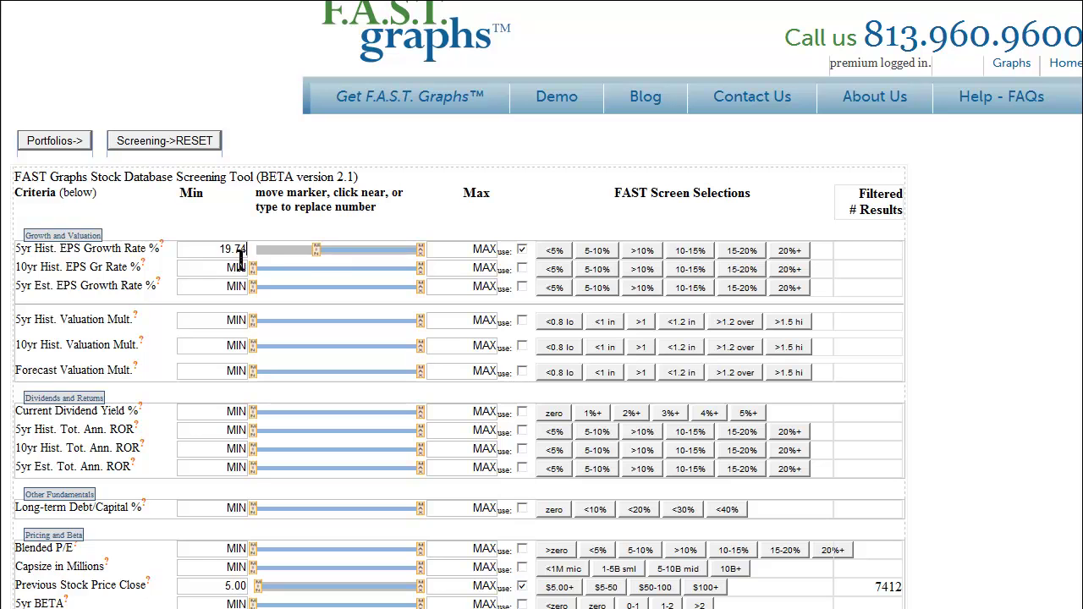
click(254, 267)
- Limit the 5-year historical EPS growth rate to the preset 15-20% range
click(692, 254)
click(741, 253)
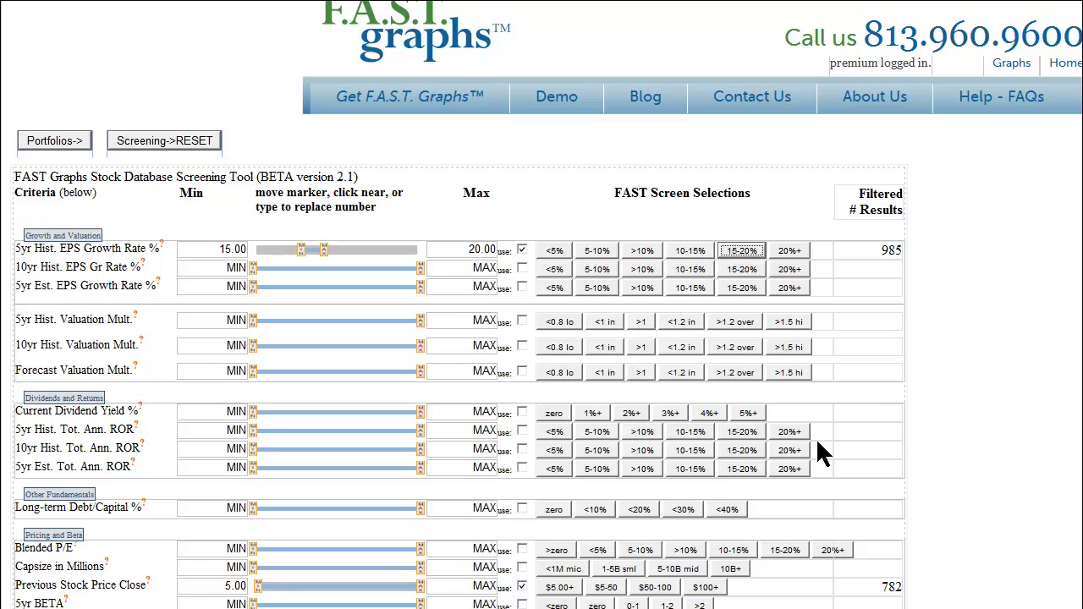
click(273, 331)
click(461, 372)
text(5)
- Restrict the screen to the 35 Health Care sector
scroll(558, 381, down, 1)
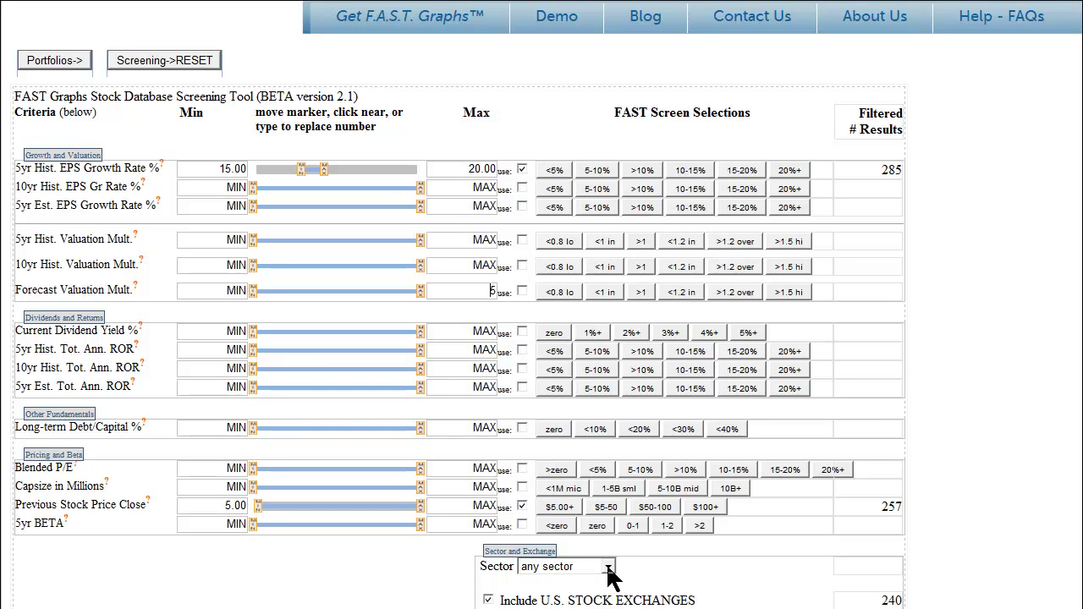
click(608, 569)
click(561, 497)
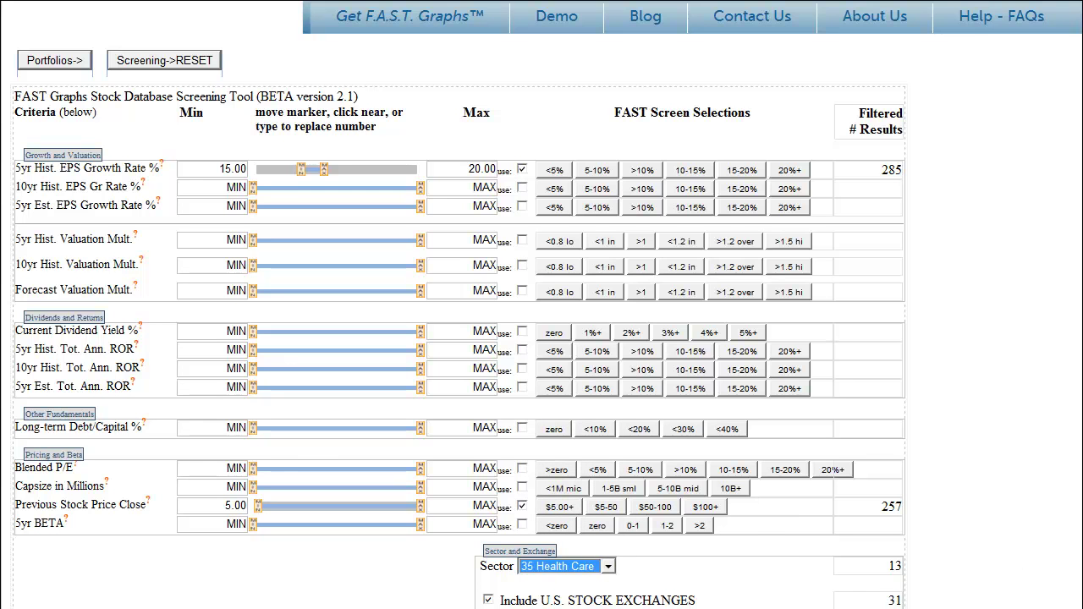
scroll(1012, 545, down, 1)
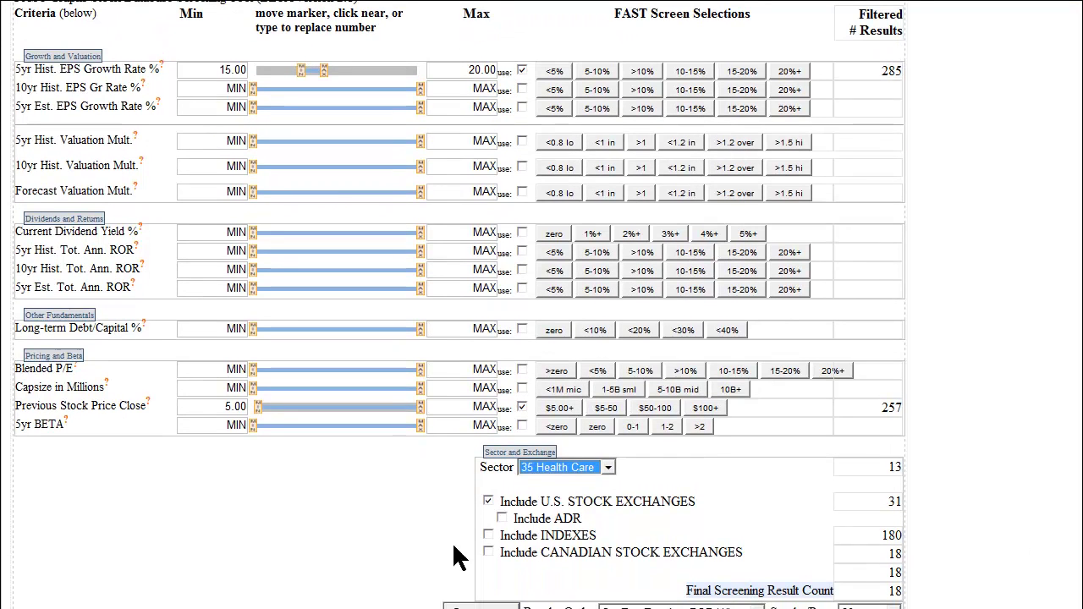
- Include ADRs and Canadian stock exchanges in the screen and run it
click(502, 518)
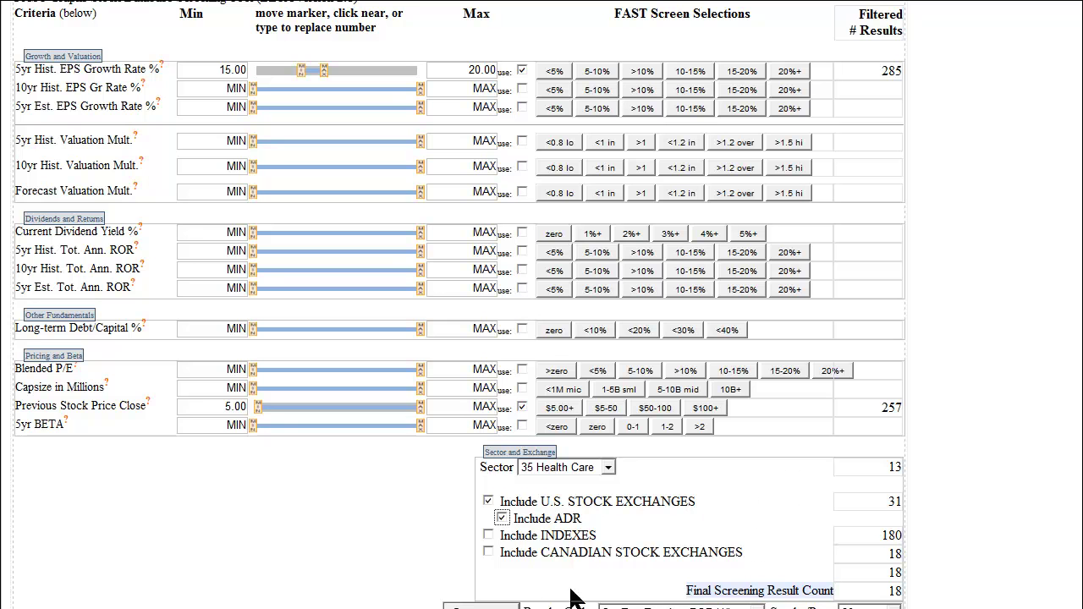
click(489, 551)
scroll(777, 516, up, 4)
scroll(795, 534, down, 5)
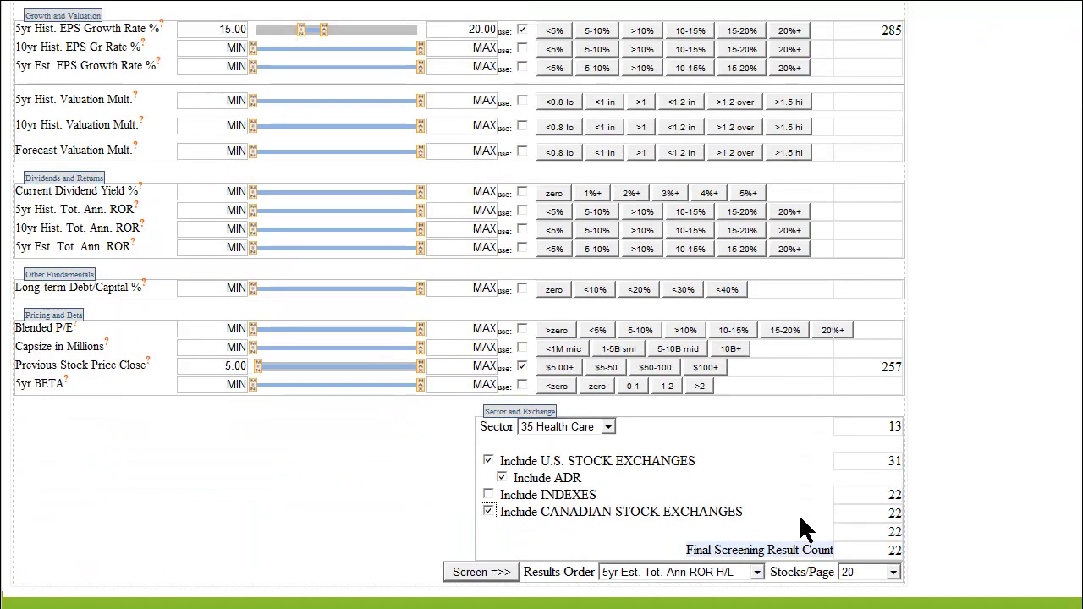
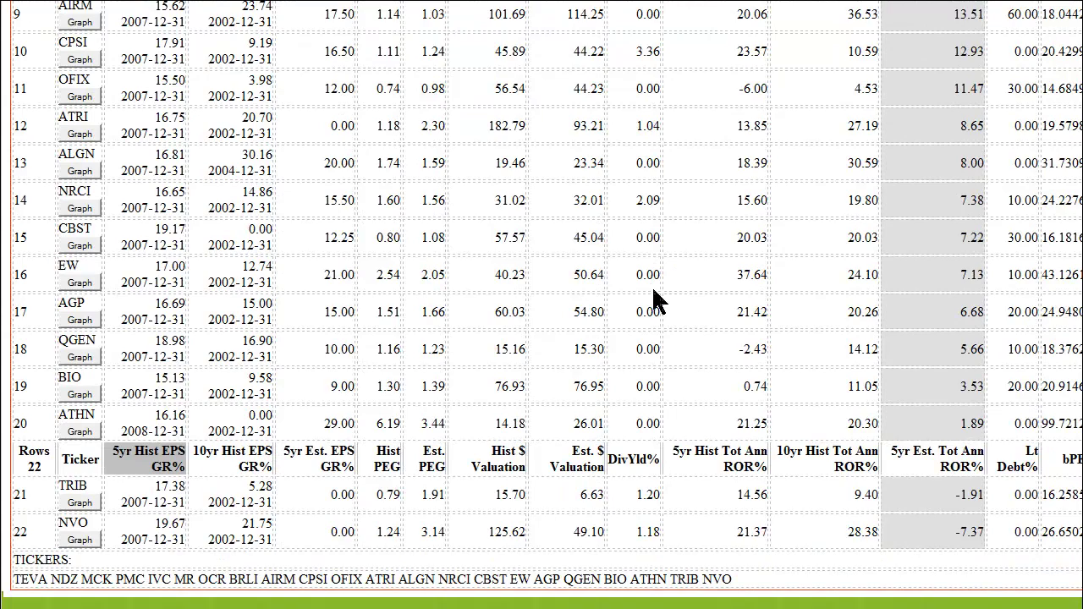
- Copy the complete ticker list shown below the Health Care screening results
scroll(654, 290, up, 4)
scroll(655, 285, down, 1)
scroll(657, 290, down, 3)
drag(744, 582, 34, 591)
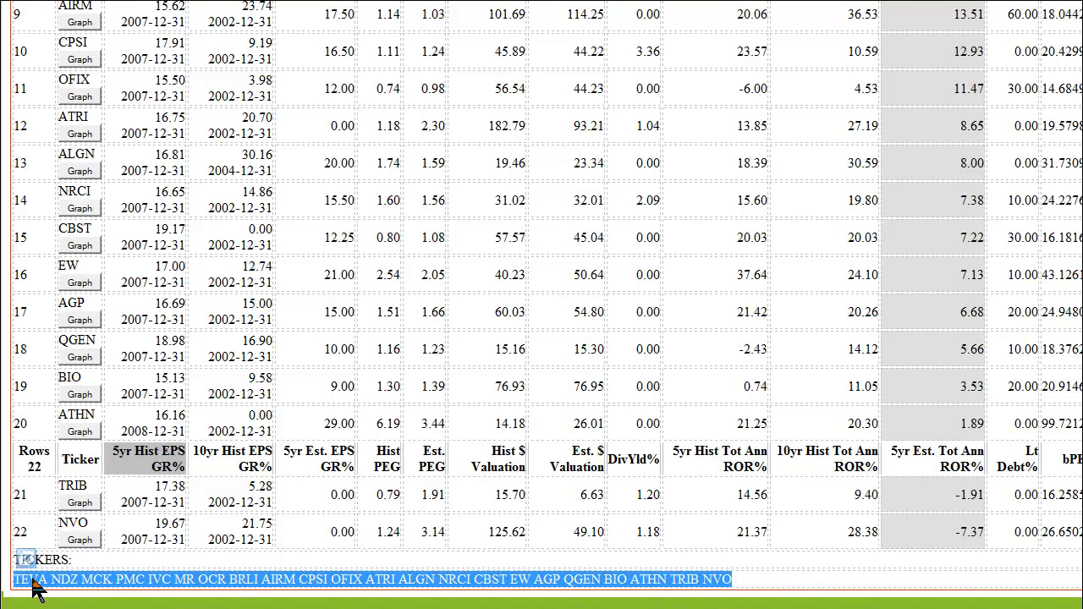
right_click(34, 590)
click(81, 386)
- Go to the portfolios page and add a new portfolio named "screen" under My Portfolios
key(Home)
click(56, 146)
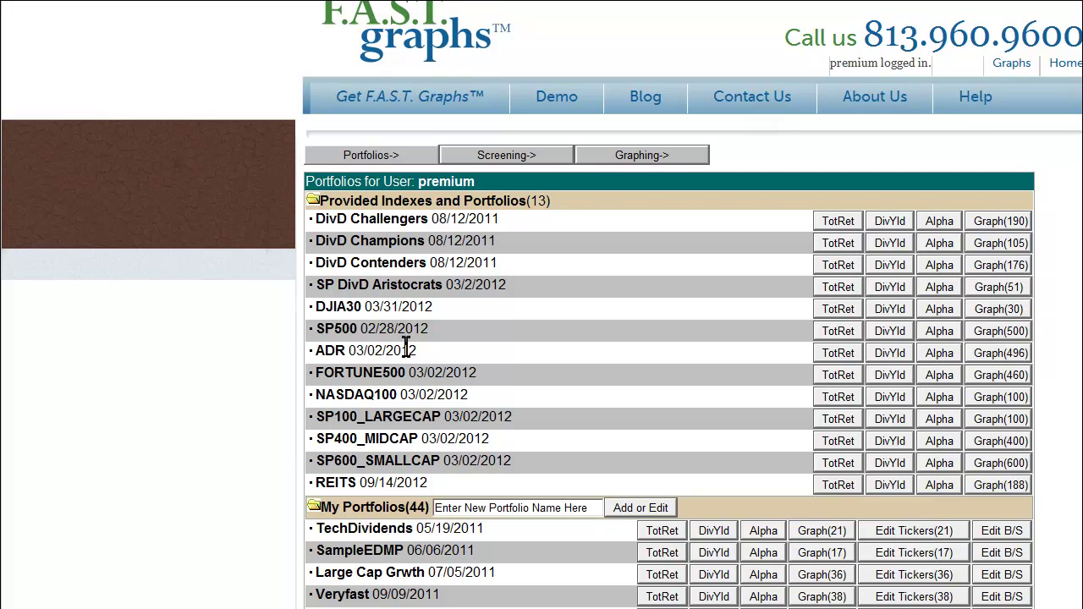
click(521, 507)
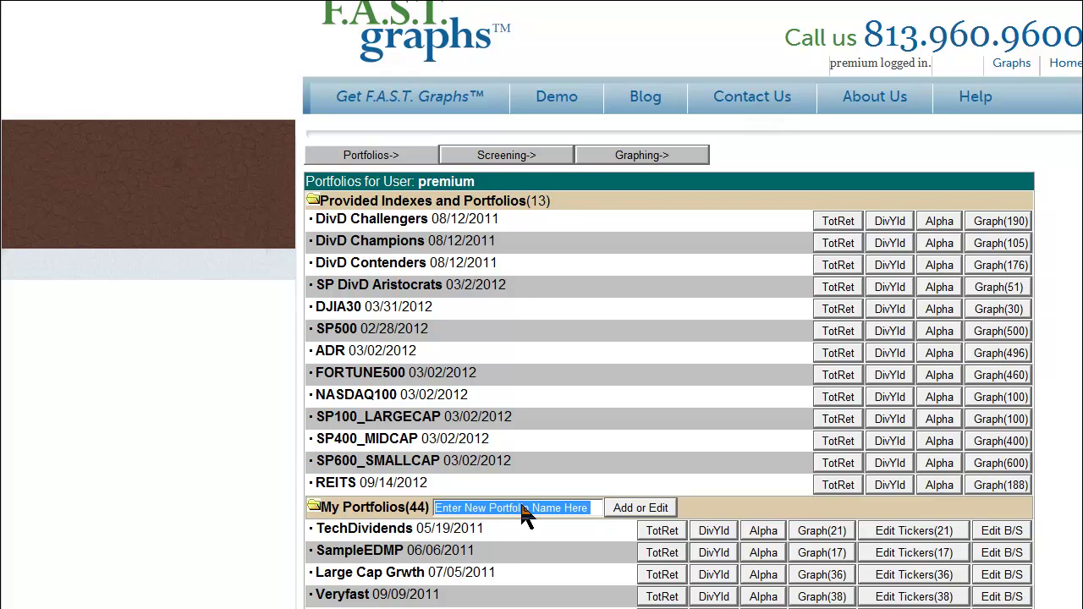
text(scr)
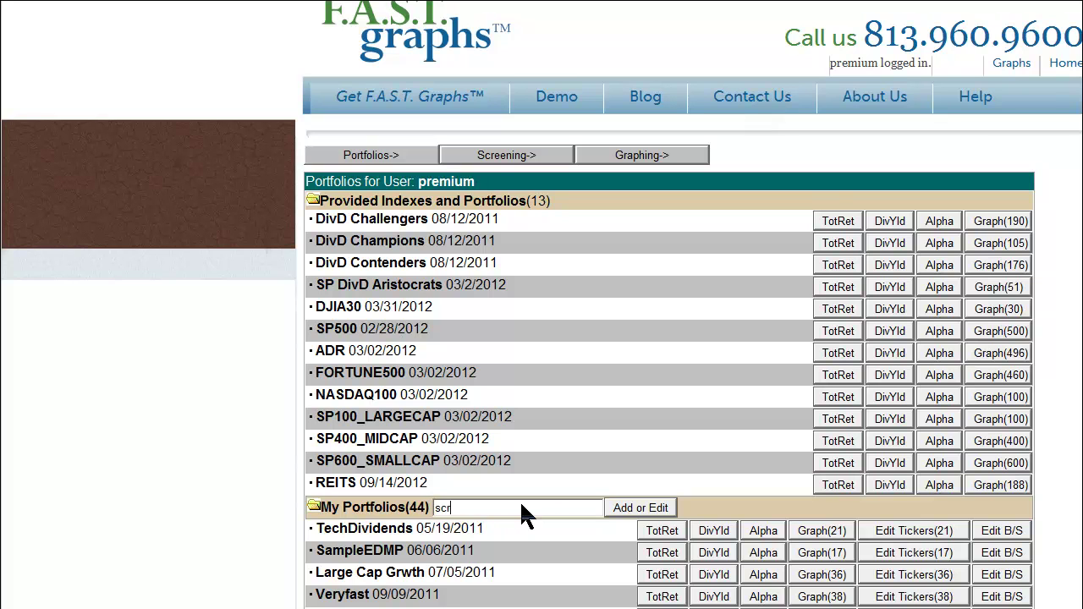
text(een)
click(627, 510)
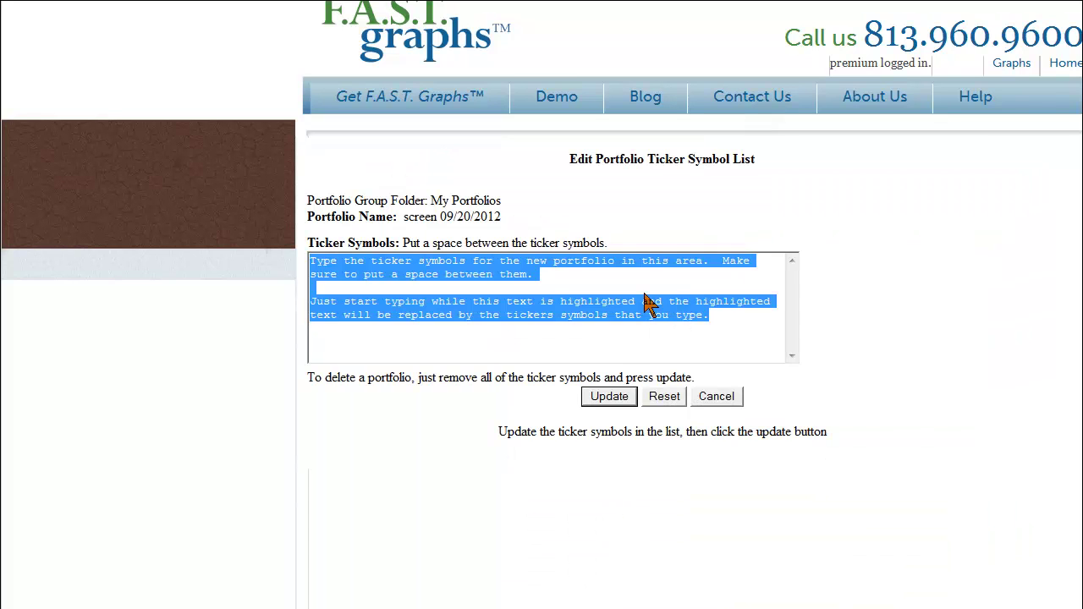
- Replace the placeholder text in the new portfolio's ticker symbol list with the copied tickers and save the portfolio
right_click(556, 313)
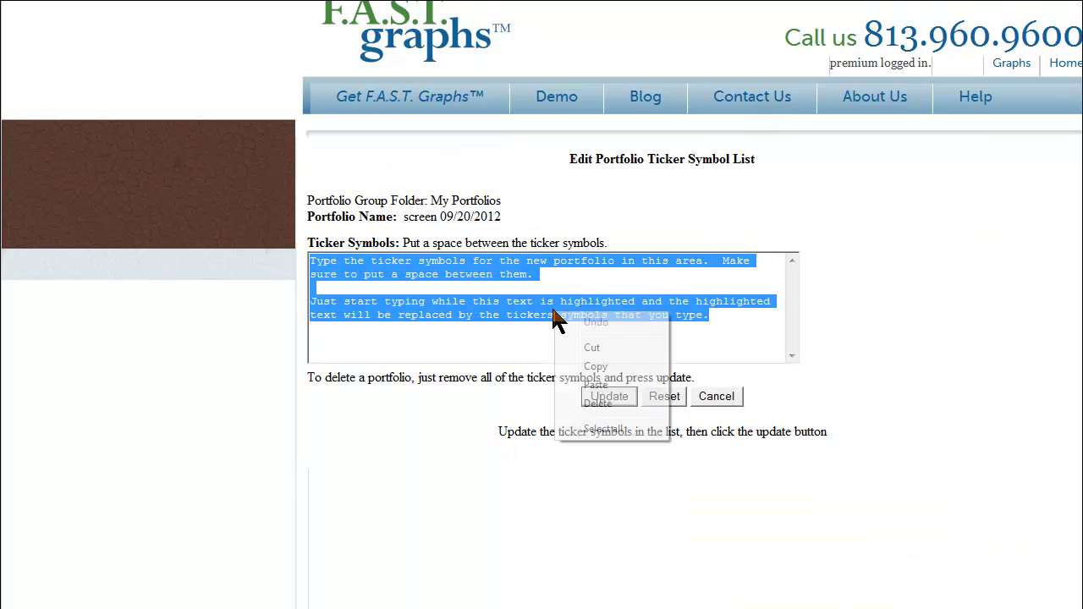
click(599, 385)
click(605, 401)
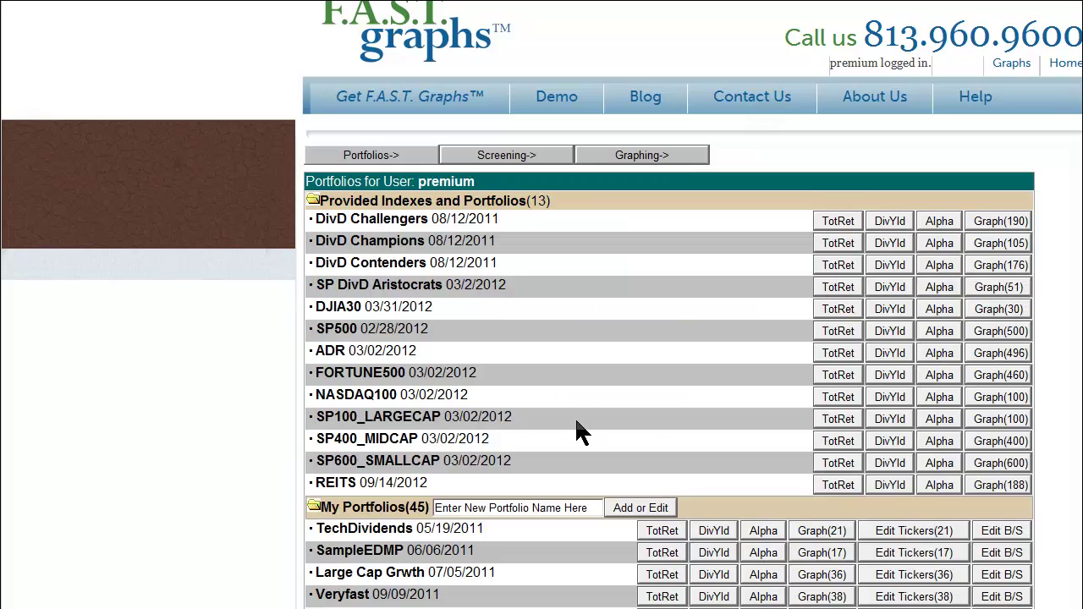
- Open the total return review of the "screen" portfolio
scroll(583, 422, down, 6)
scroll(583, 431, down, 4)
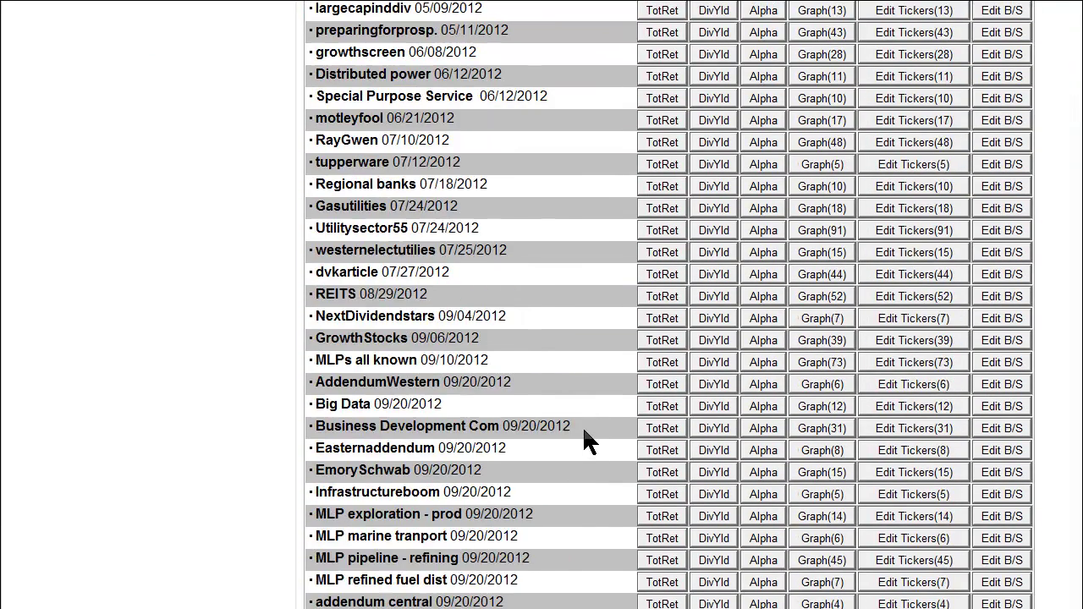
scroll(587, 440, down, 2)
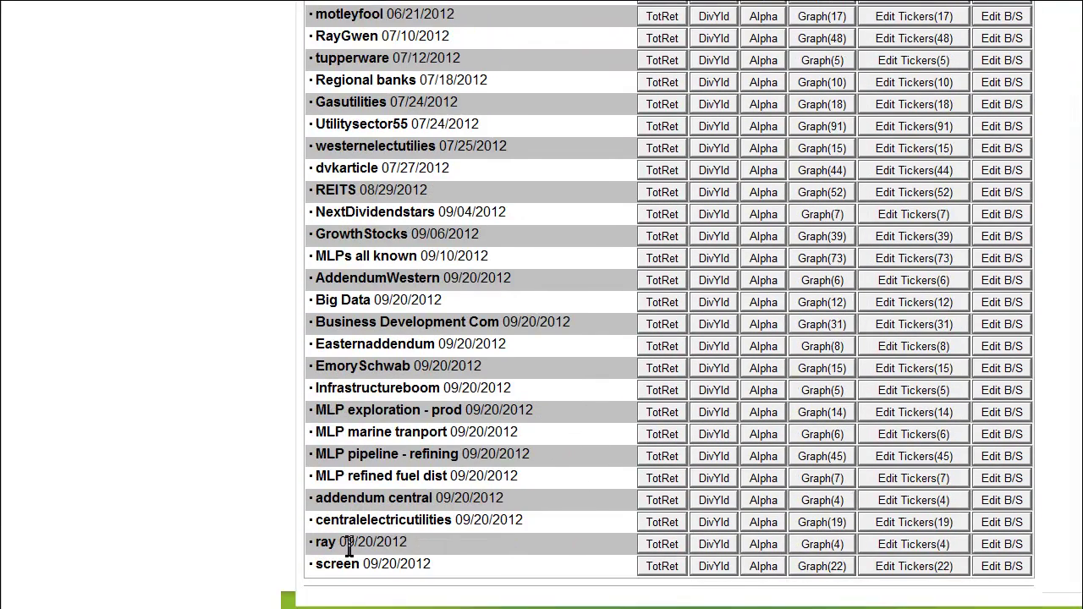
click(666, 566)
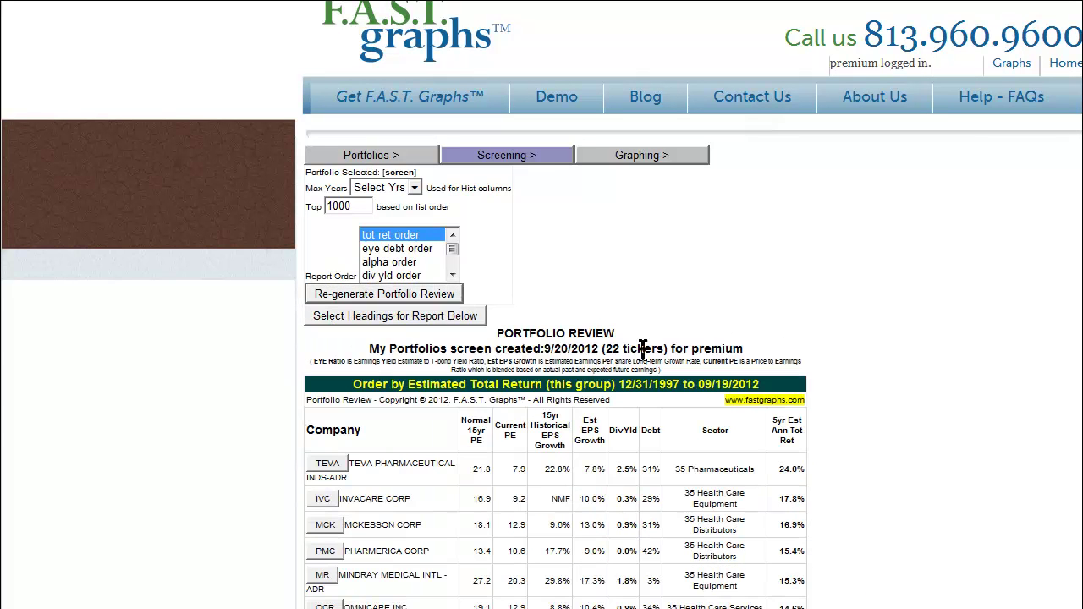
- Add the Div heading as column 10 of the portfolio review and regenerate the report
click(317, 314)
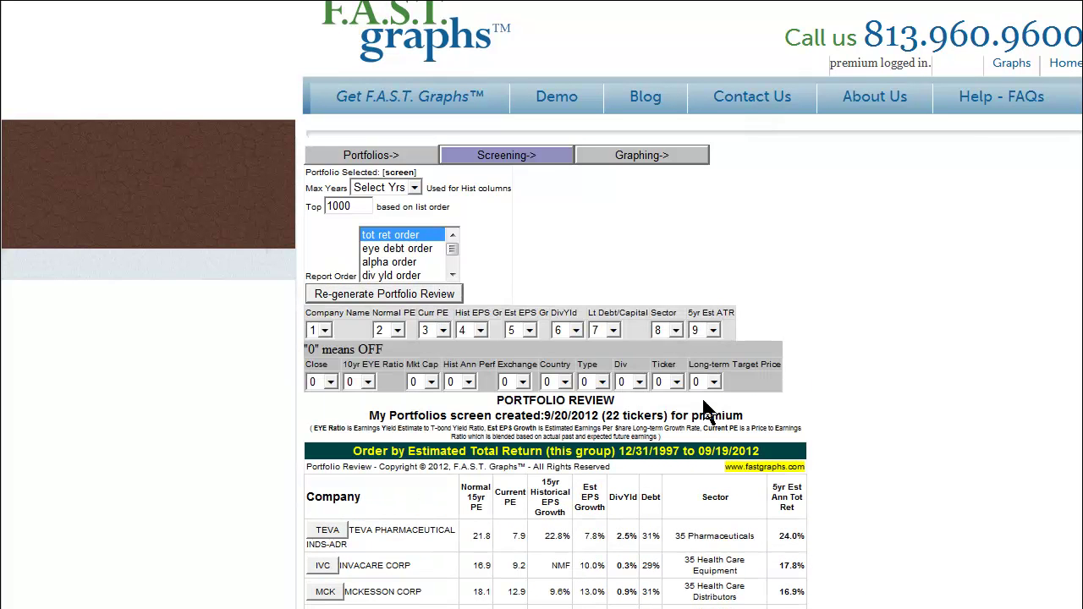
click(640, 383)
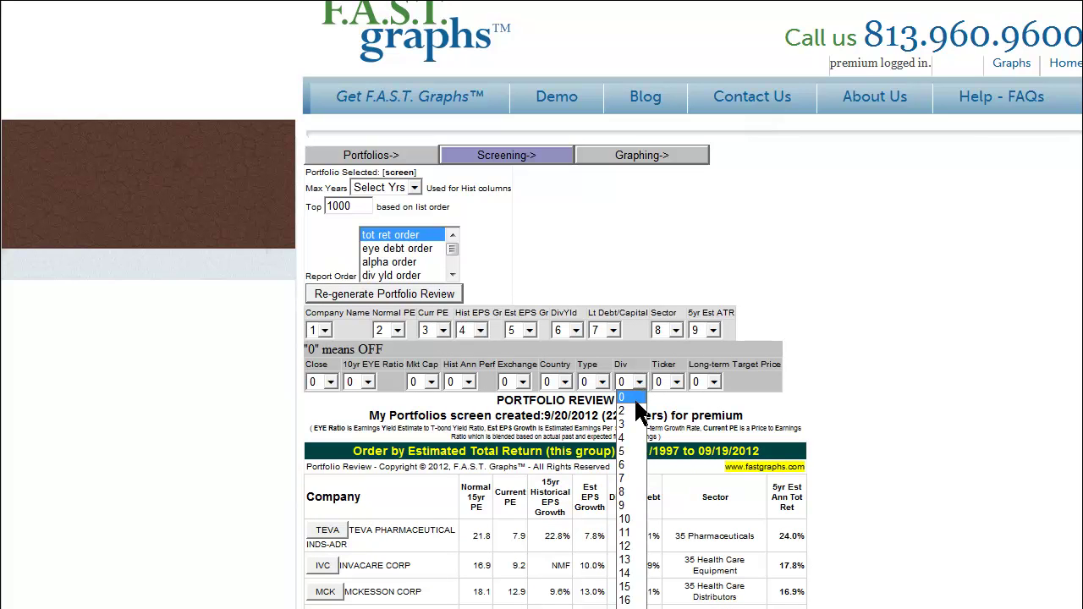
click(628, 519)
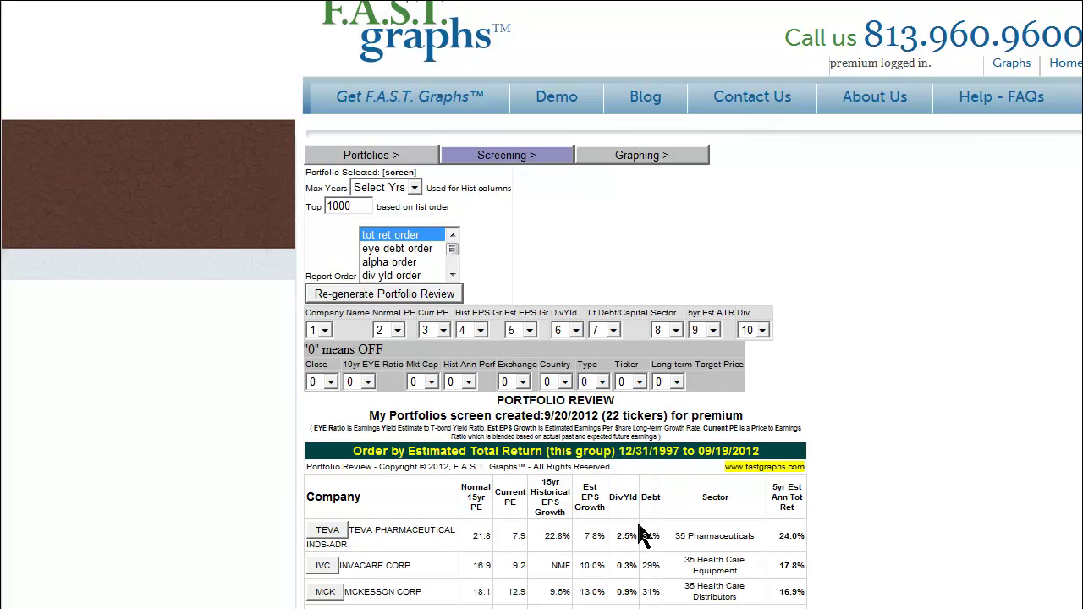
click(439, 294)
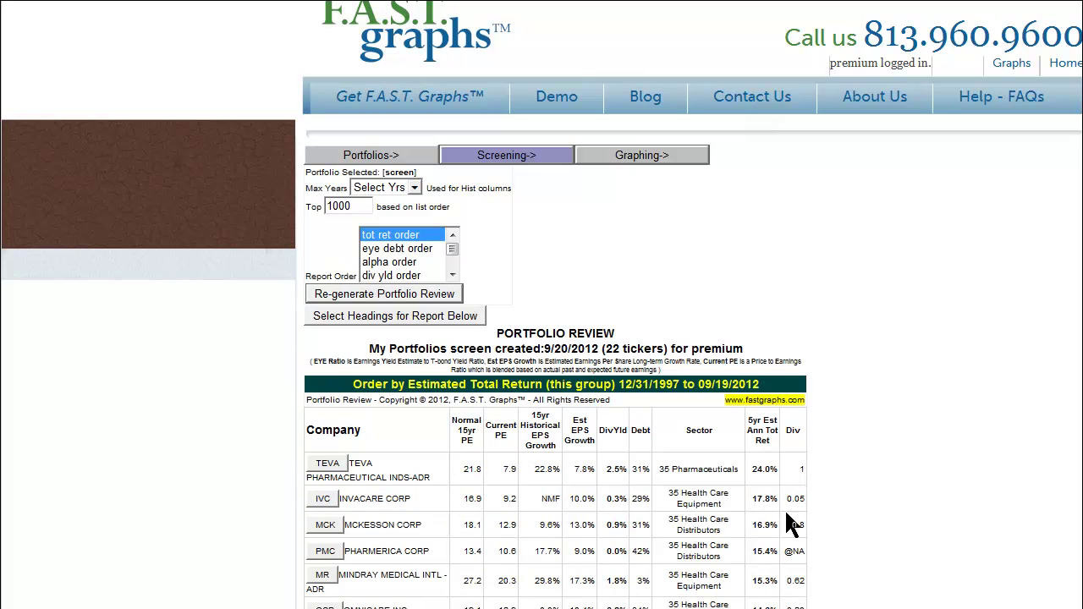
- Look through the portfolio review, return to the stock screening tool and reset its criteria
scroll(871, 545, down, 5)
scroll(846, 482, down, 5)
scroll(818, 485, up, 10)
click(500, 163)
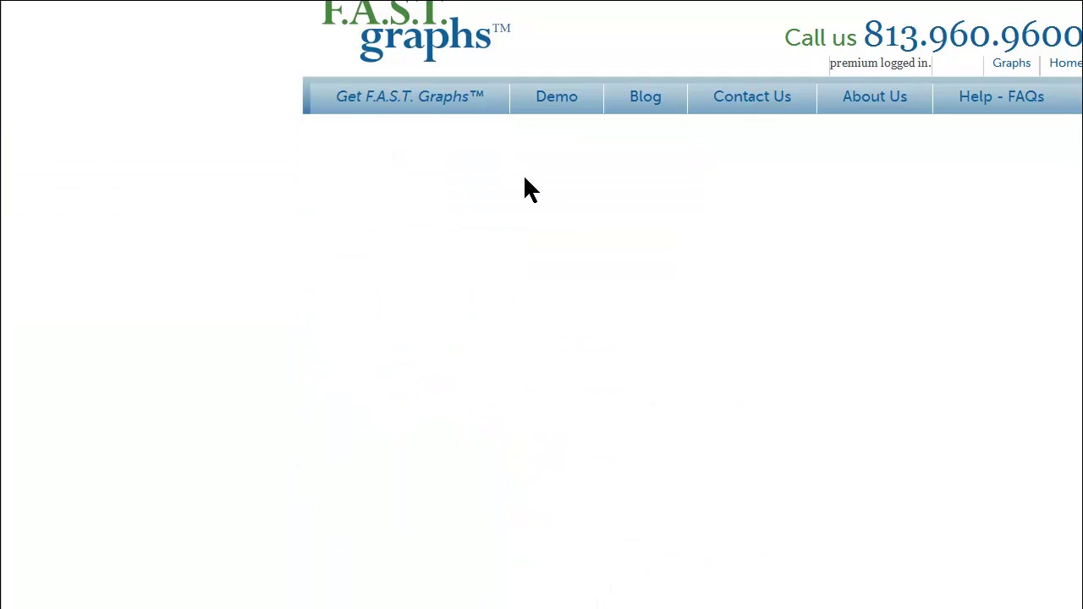
scroll(588, 457, down, 1)
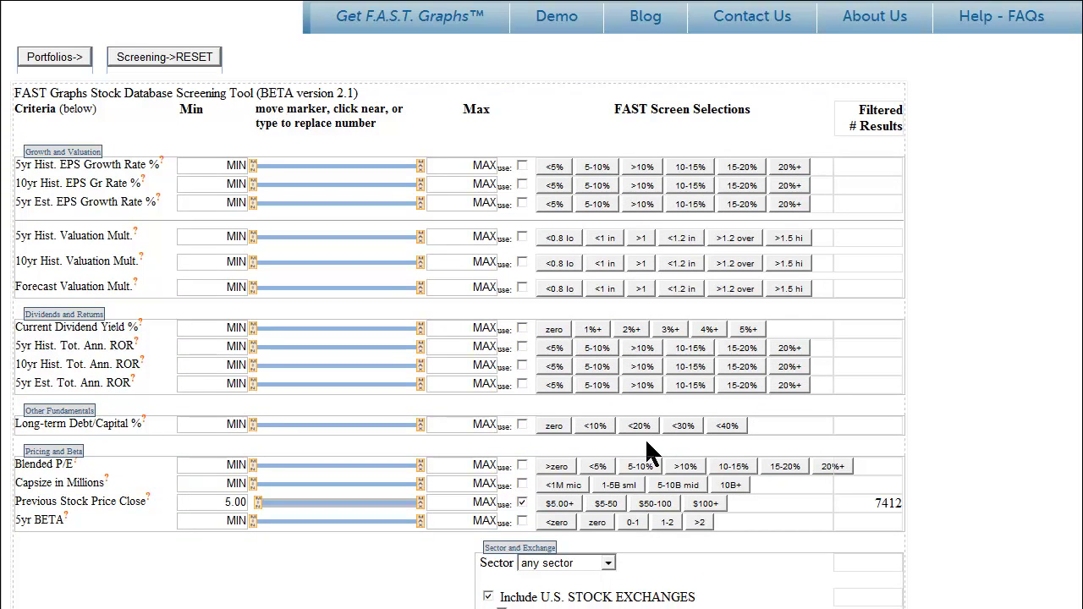
scroll(668, 423, down, 2)
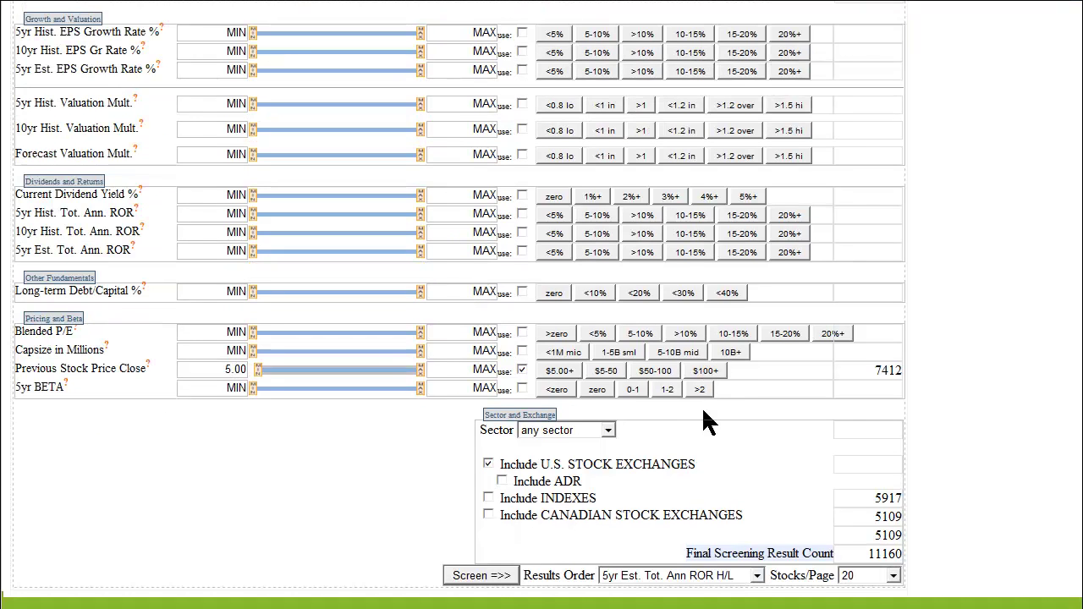
scroll(685, 413, up, 1)
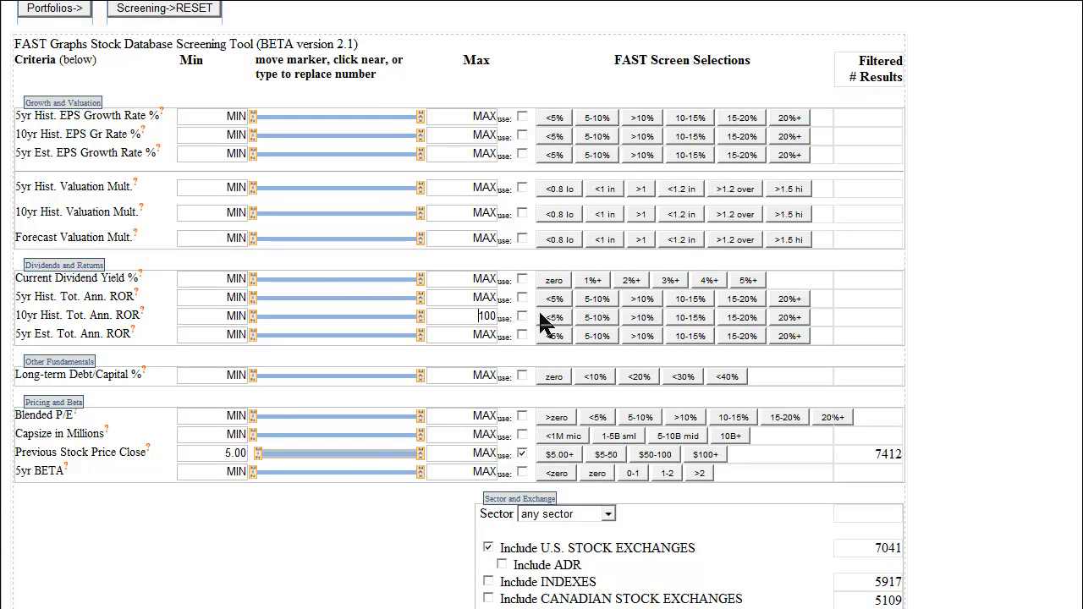
scroll(510, 322, up, 1)
scroll(651, 398, up, 1)
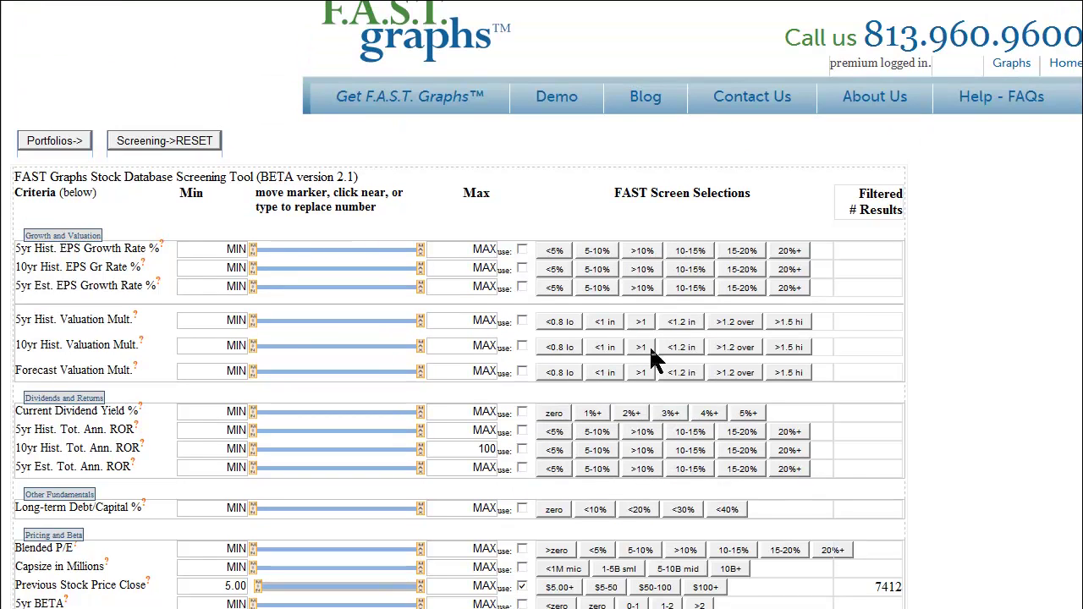
click(156, 143)
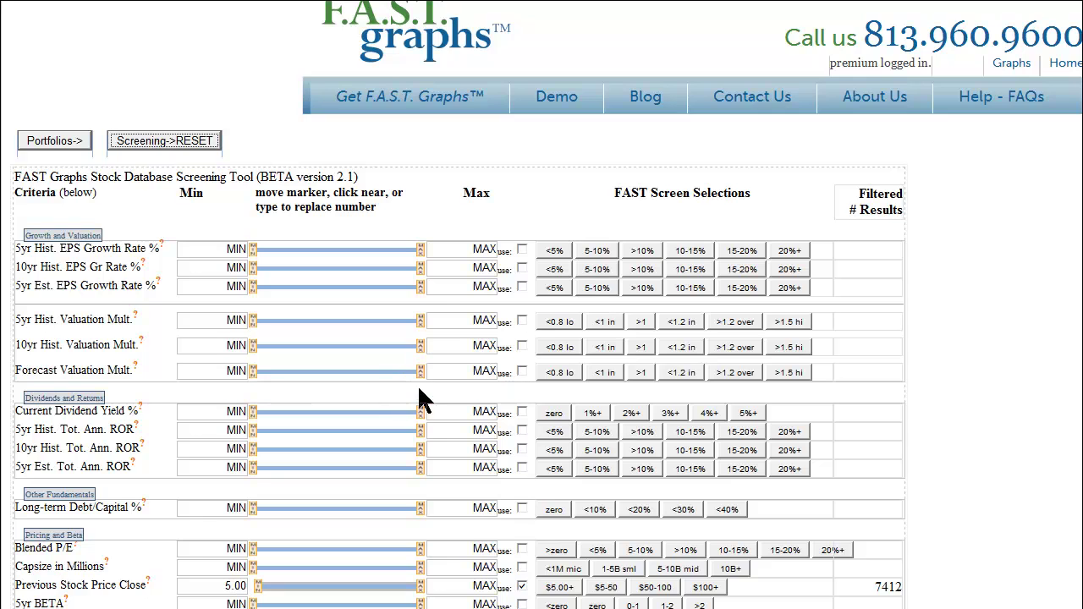
- Look over the screening tool's criteria ranges, sector and exchange filters, and stocks-per-page setting
scroll(431, 380, down, 3)
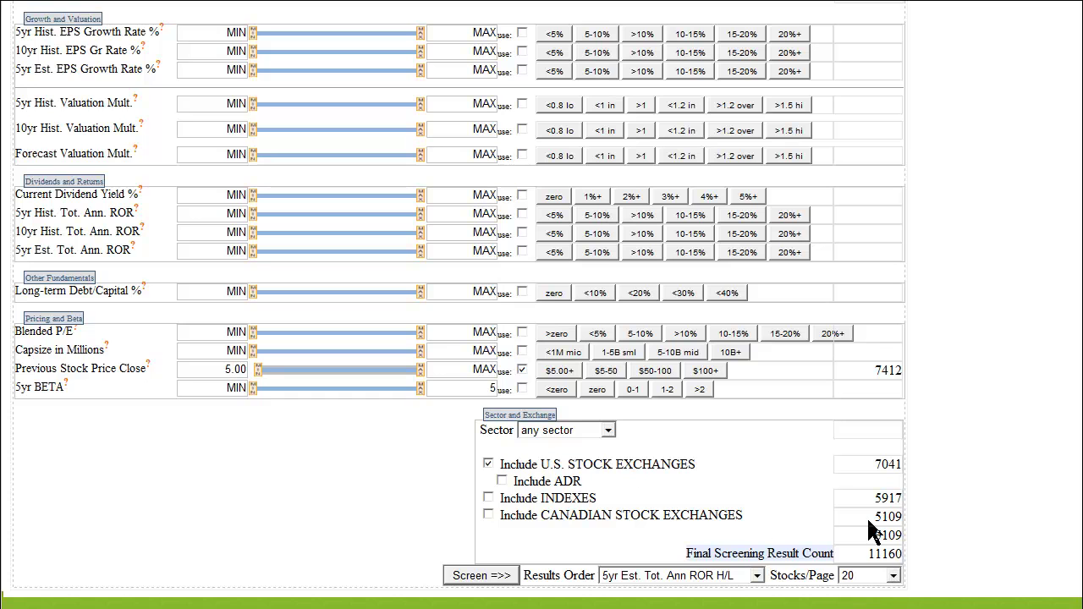
click(893, 575)
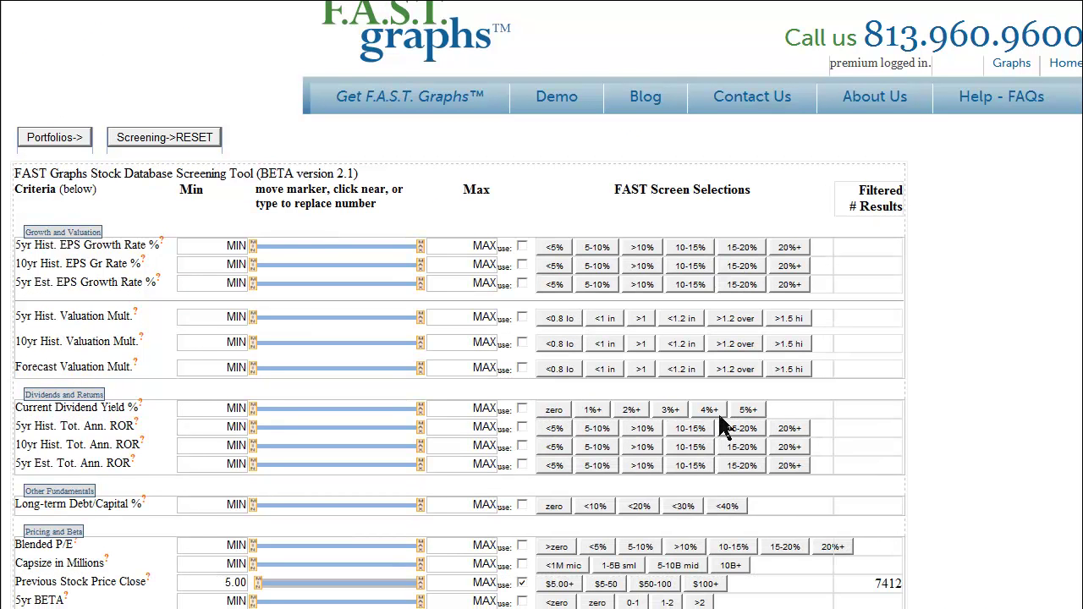
scroll(736, 419, down, 1)
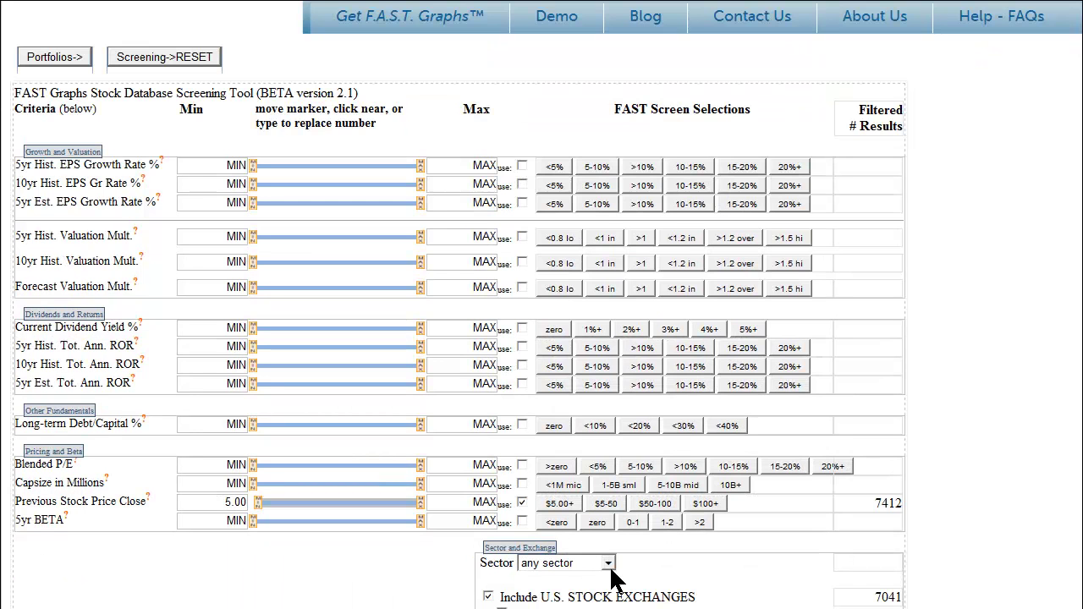
click(428, 520)
text(50)
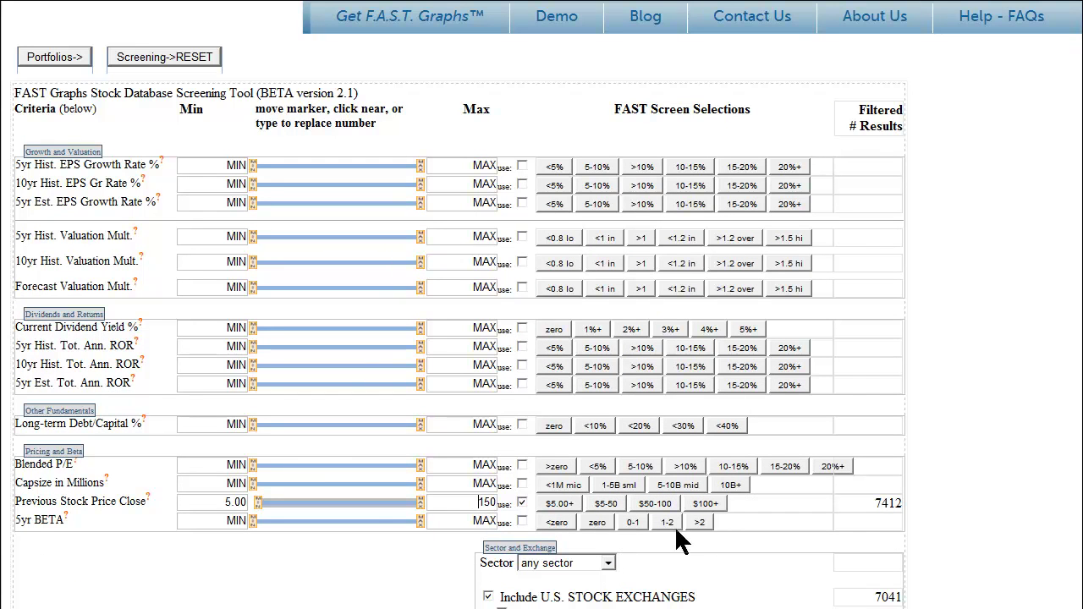
click(242, 364)
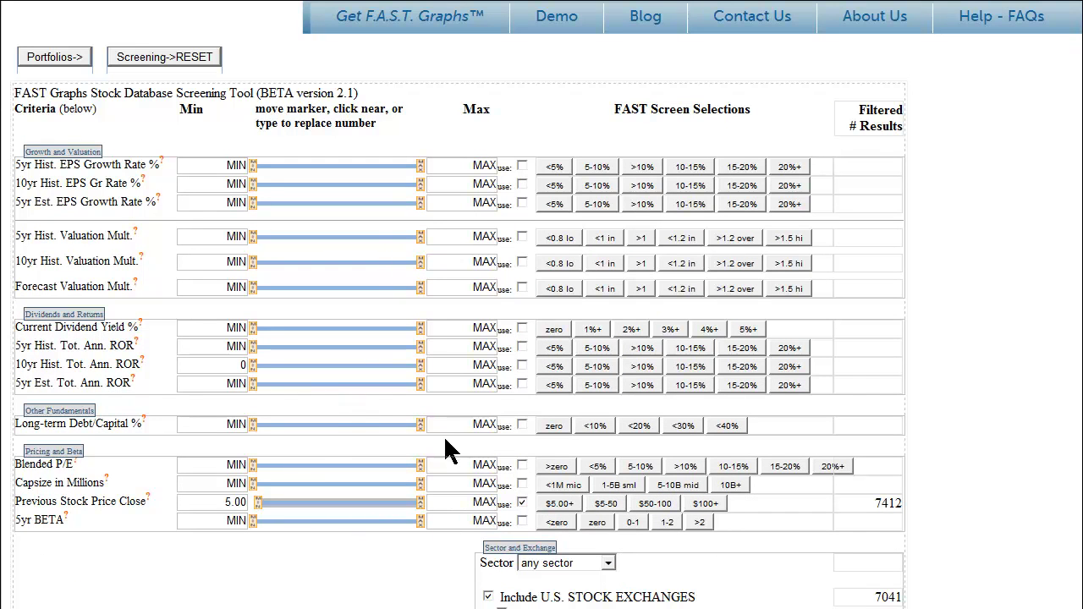
click(489, 464)
scroll(541, 304, down, 1)
scroll(541, 304, up, 2)
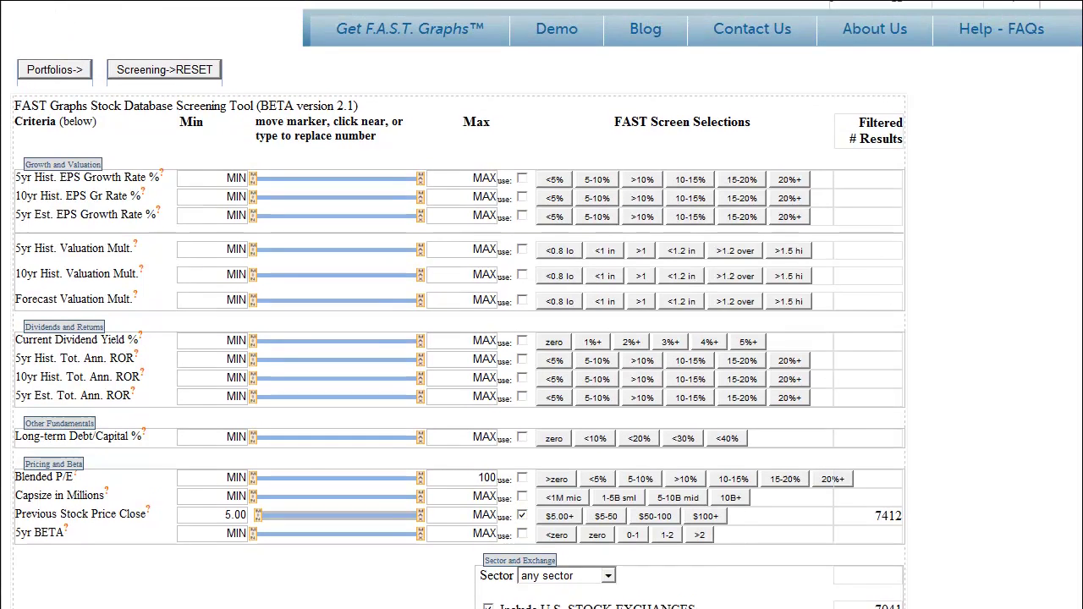
scroll(542, 304, up, 1)
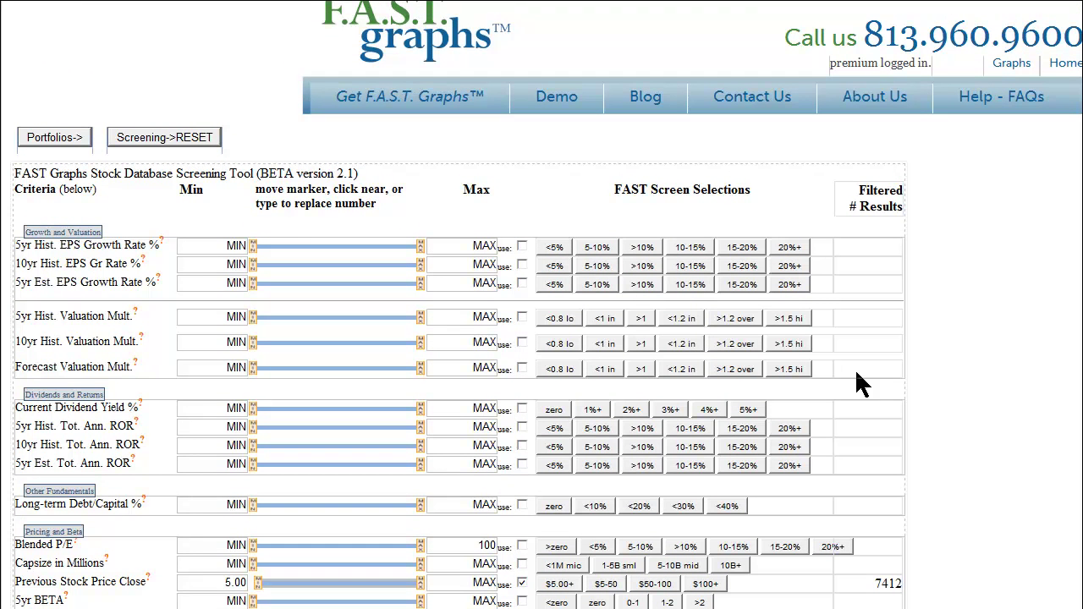